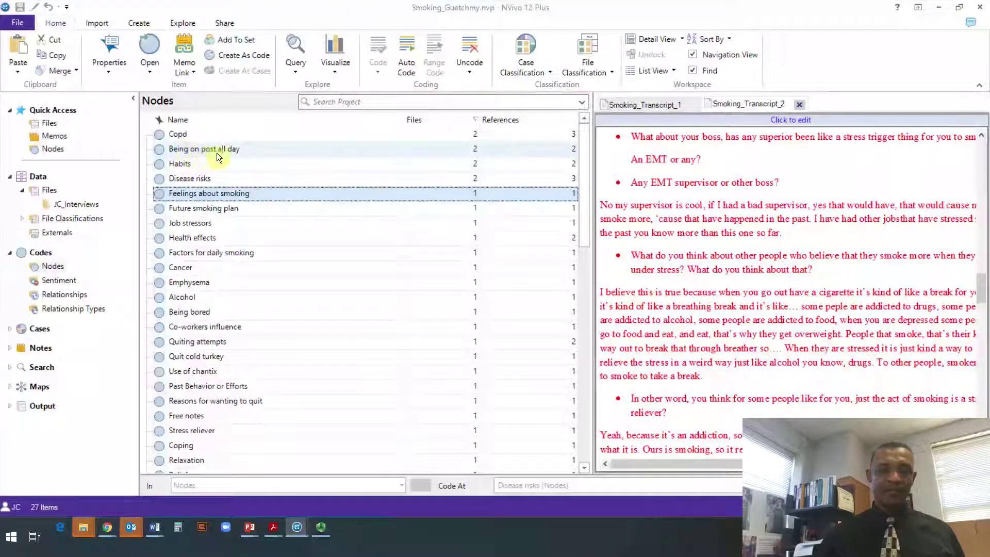
# - Look through the node list and select the Copd node
pyautogui.scroll(-1, 194, 252)
pyautogui.scroll(-3, 195, 251)
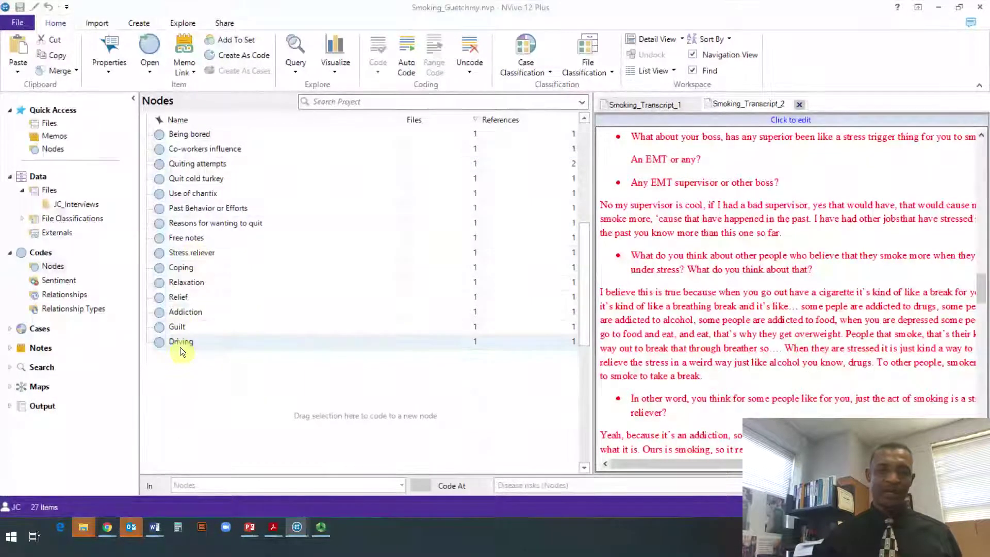
pyautogui.scroll(3, 179, 347)
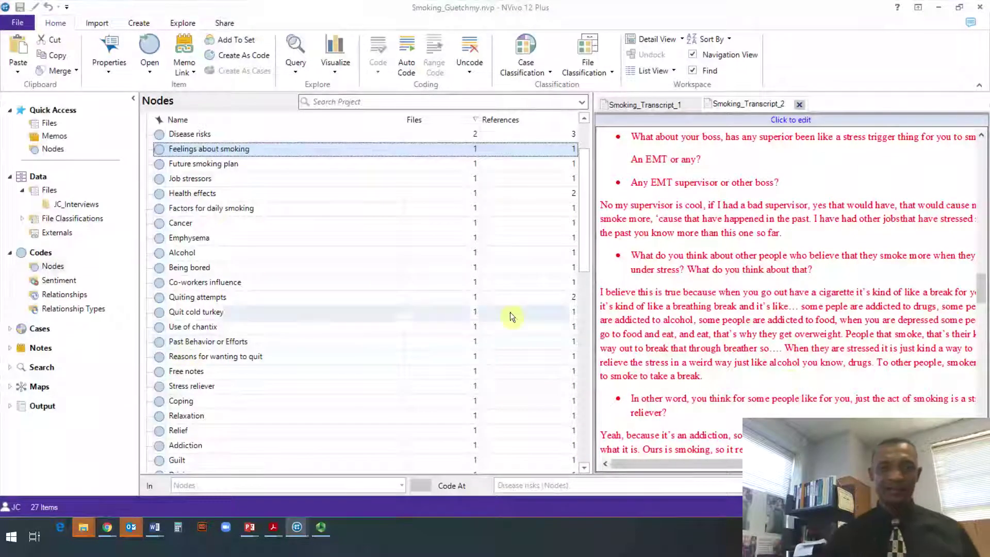
pyautogui.scroll(-4, 259, 236)
pyautogui.scroll(3, 258, 234)
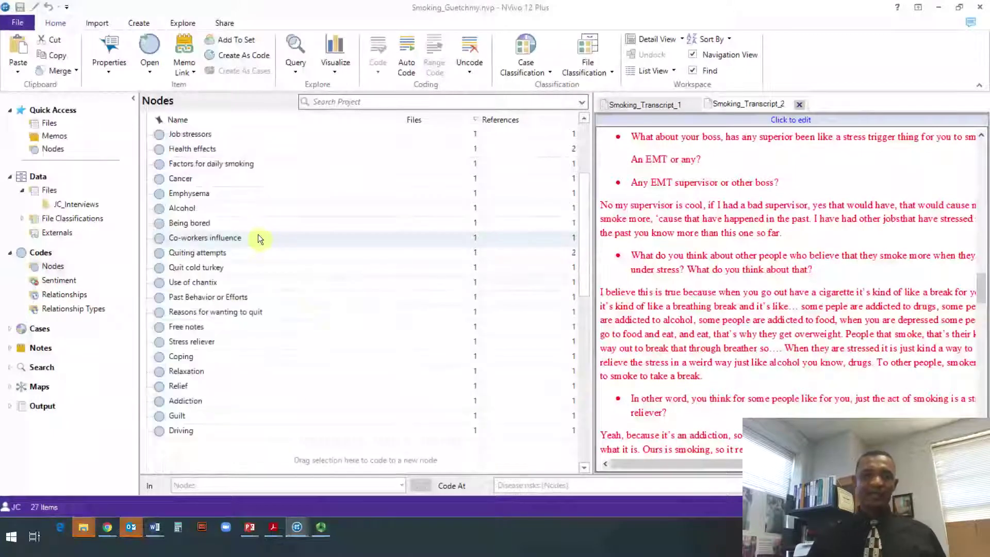
pyautogui.scroll(2, 213, 240)
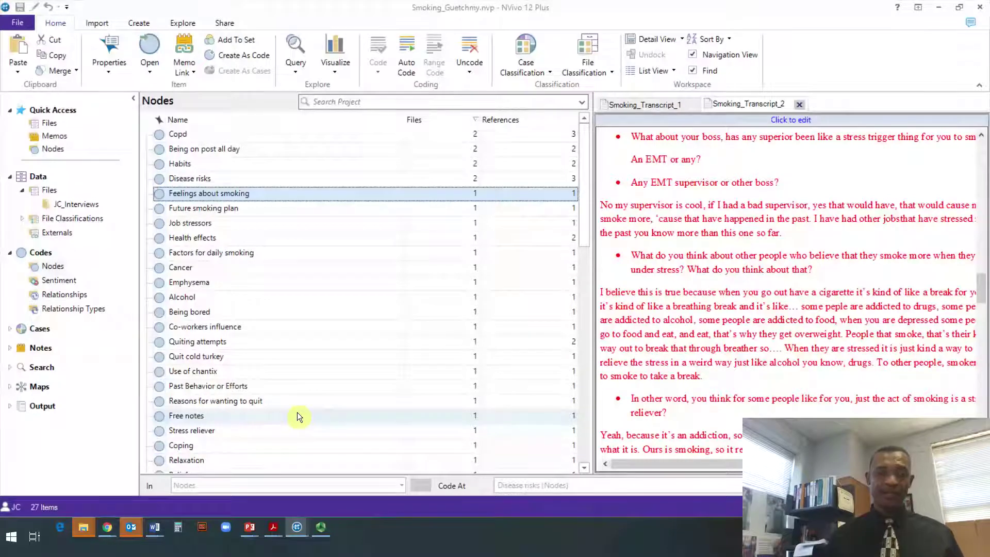
pyautogui.scroll(-5, 929, 205)
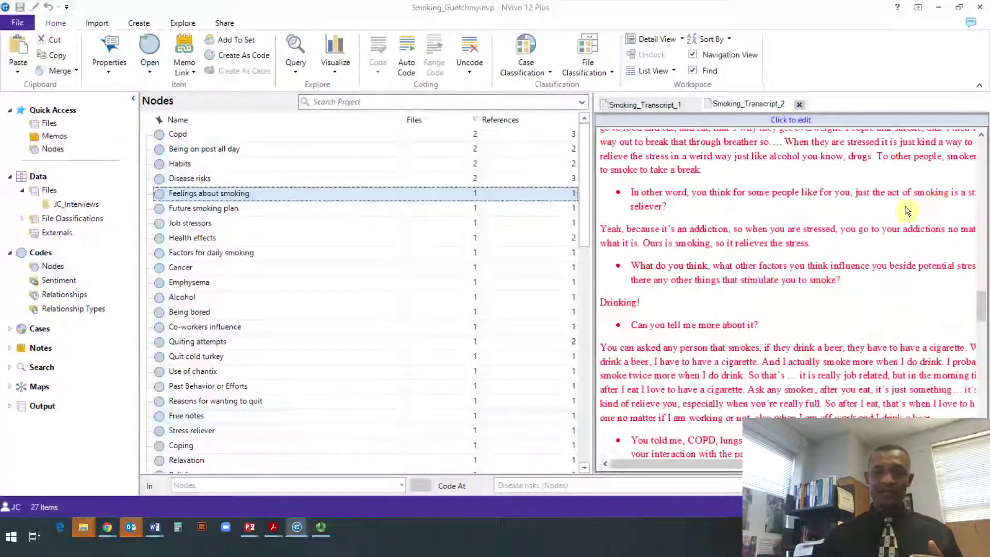
pyautogui.scroll(4, 834, 237)
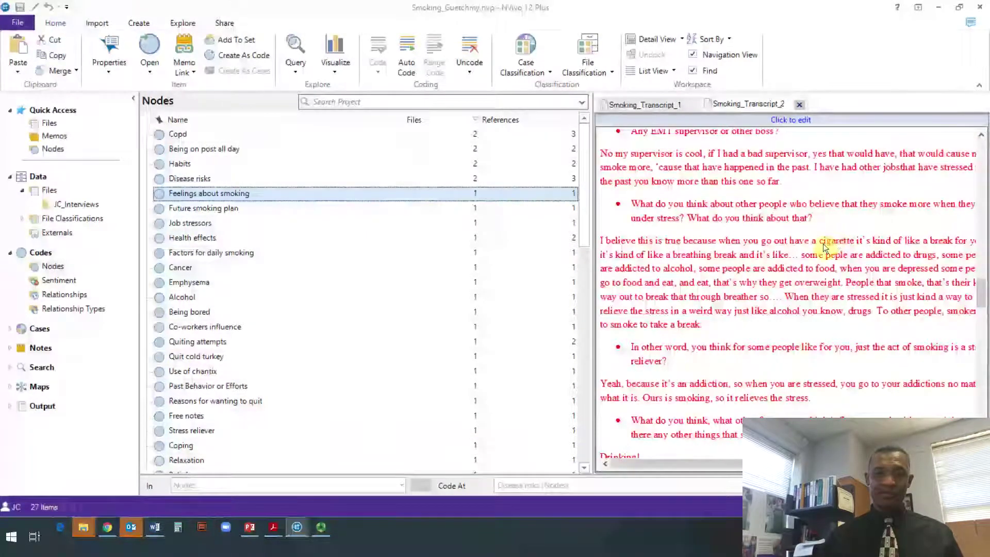
pyautogui.scroll(-2, 825, 247)
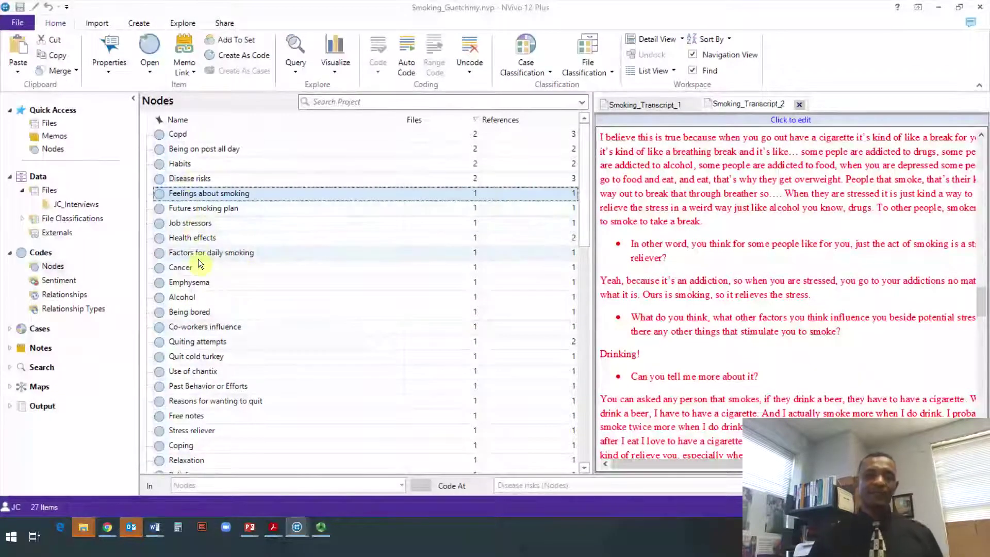
pyautogui.scroll(-3, 198, 260)
pyautogui.scroll(3, 204, 268)
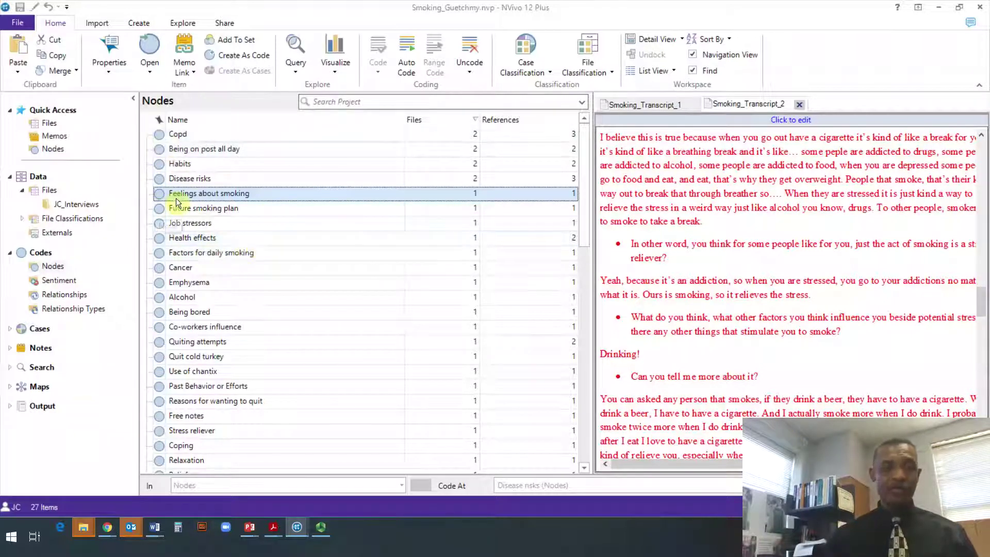
pyautogui.click(240, 225)
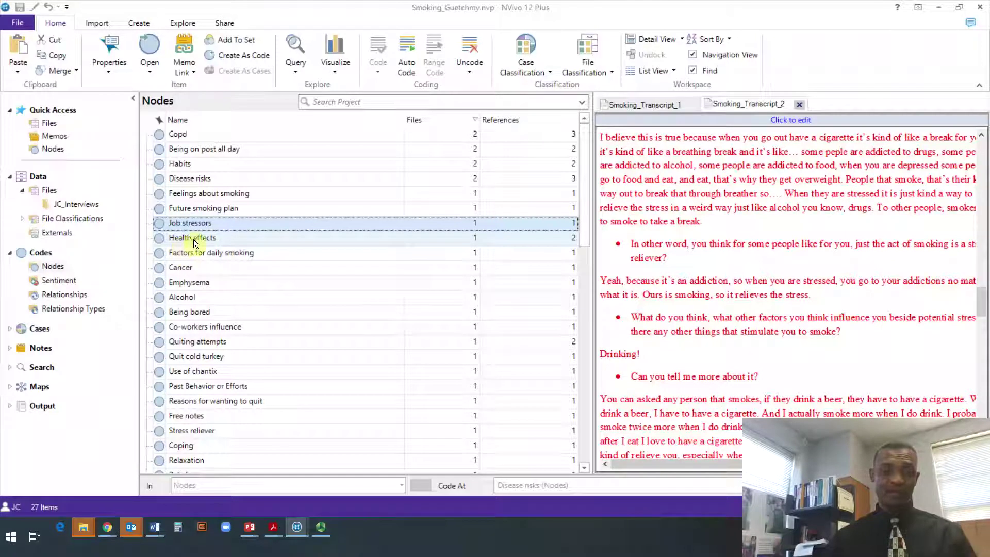
pyautogui.click(158, 239)
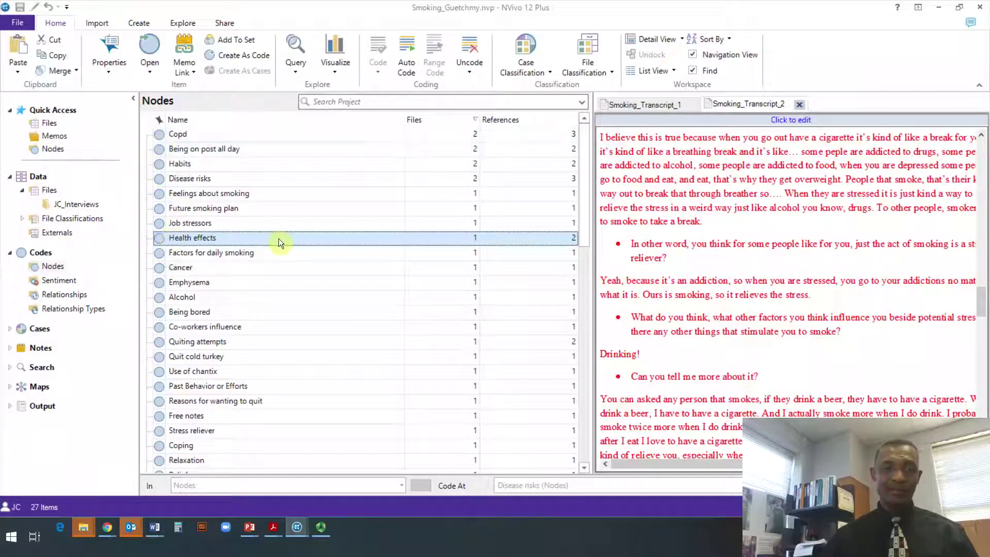
pyautogui.click(158, 135)
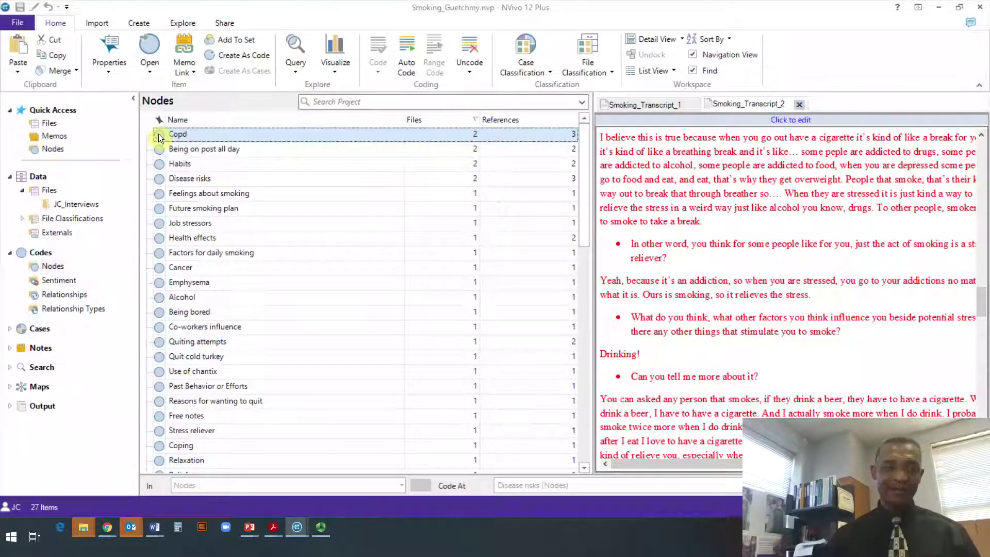
# - Drag Copd onto Health effects, then expand and collapse Health effects to confirm the nesting
pyautogui.keyDown('ctrl'); pyautogui.click(159, 210); pyautogui.keyUp('ctrl')
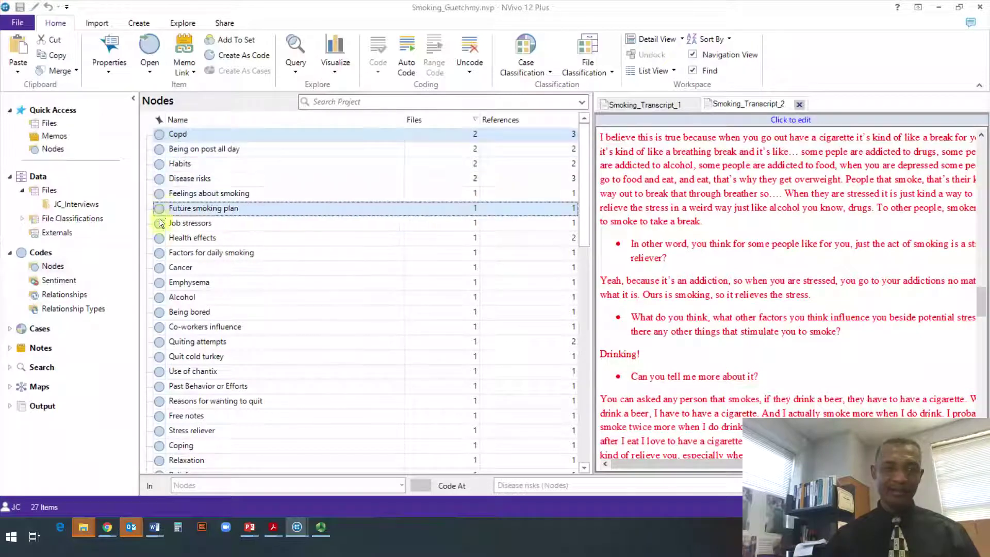
pyautogui.click(158, 238)
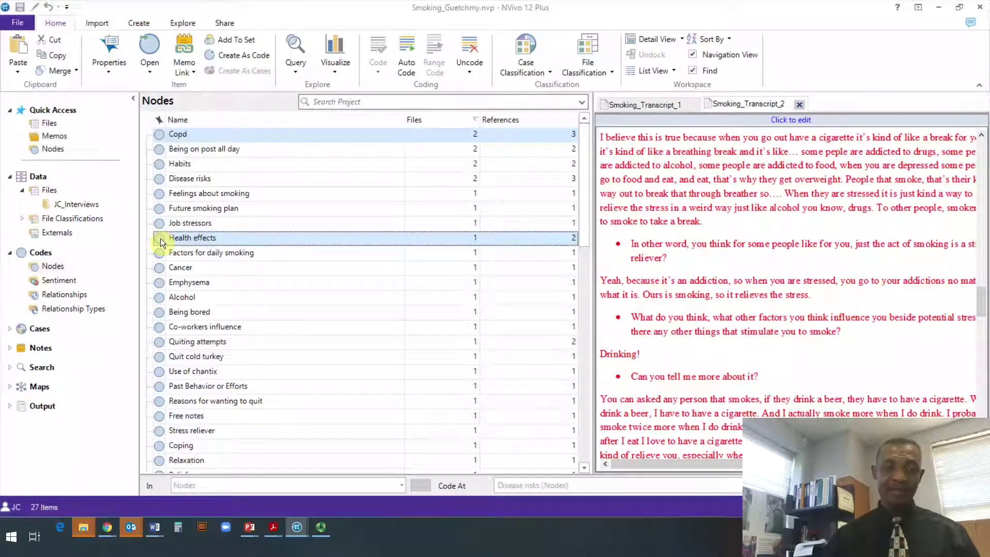
pyautogui.moveTo(160, 239); pyautogui.dragTo(160, 238)
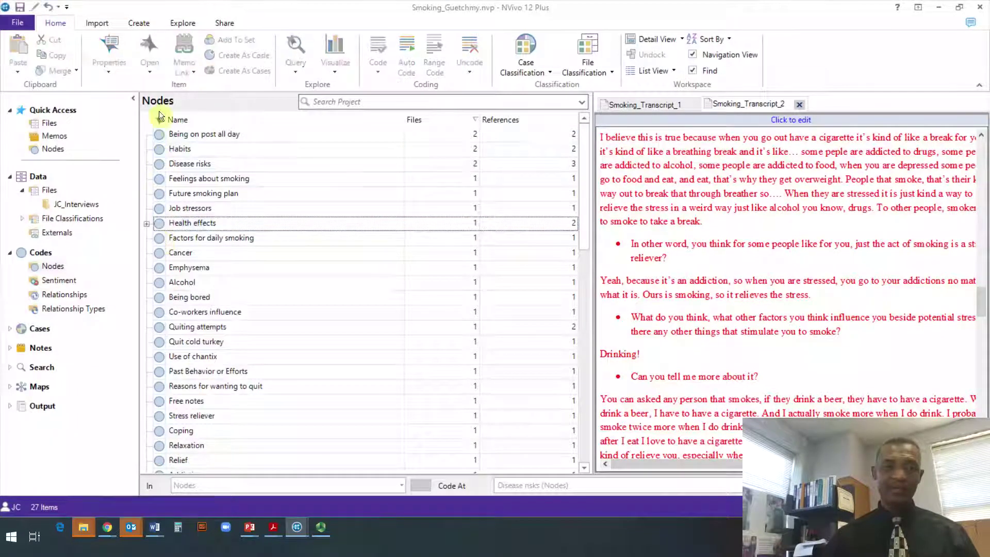
pyautogui.click(146, 222)
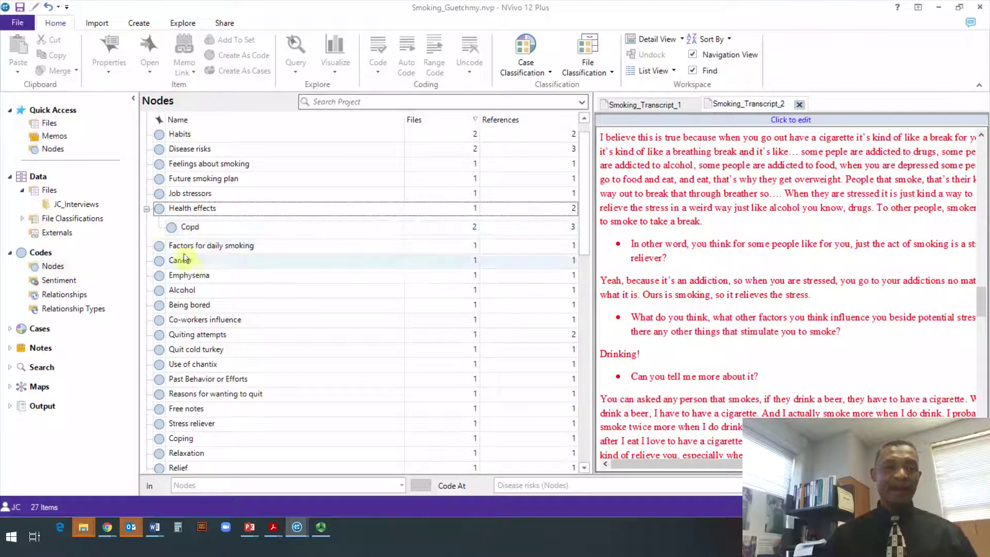
pyautogui.click(146, 209)
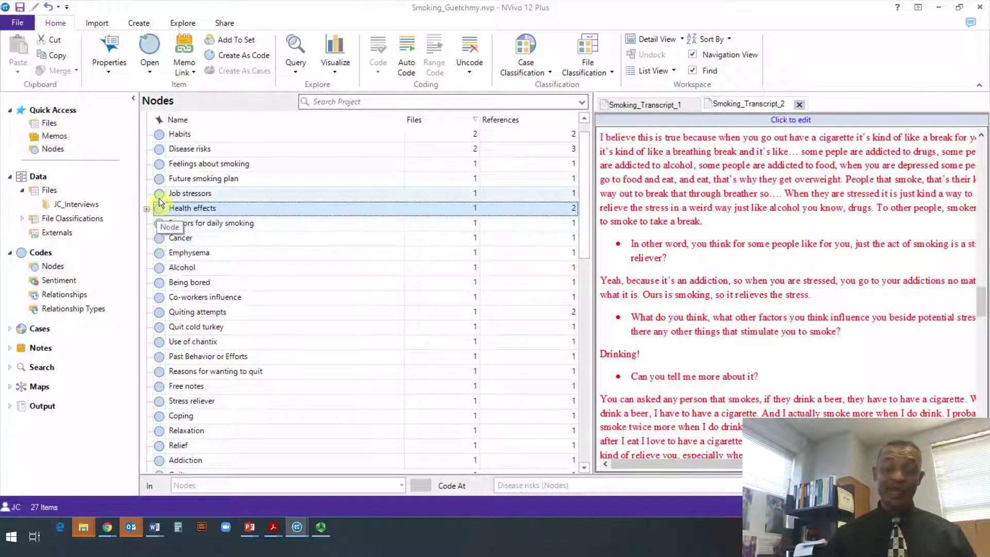
# - Copy the Cancer node and paste it as a child of Health effects beside Copd
pyautogui.click(161, 241)
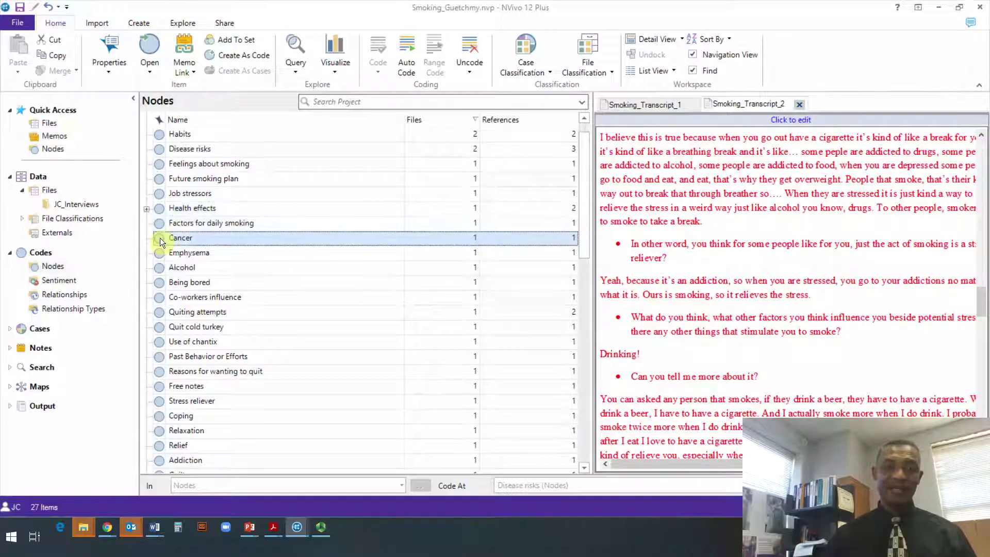
pyautogui.rightClick(159, 240)
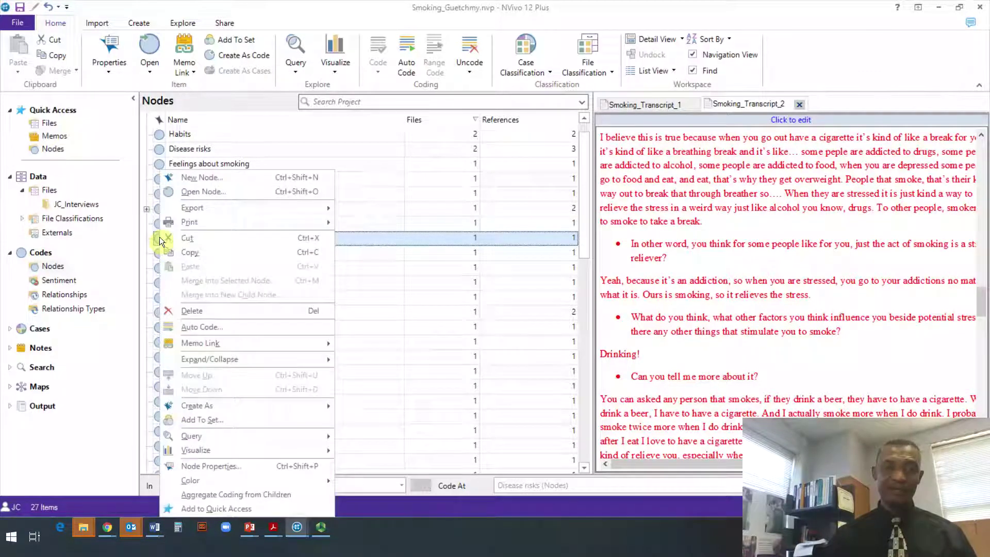
pyautogui.click(345, 137)
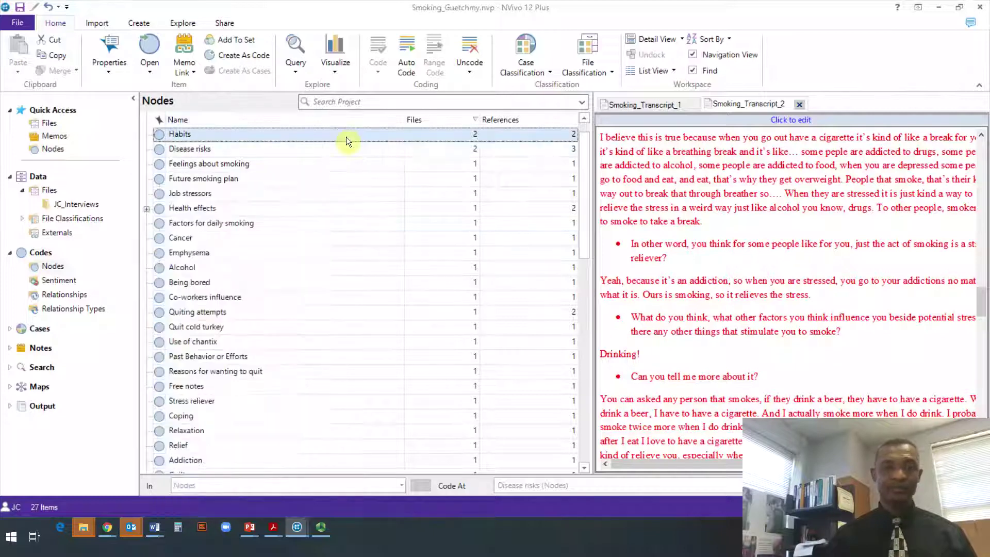
pyautogui.click(157, 240)
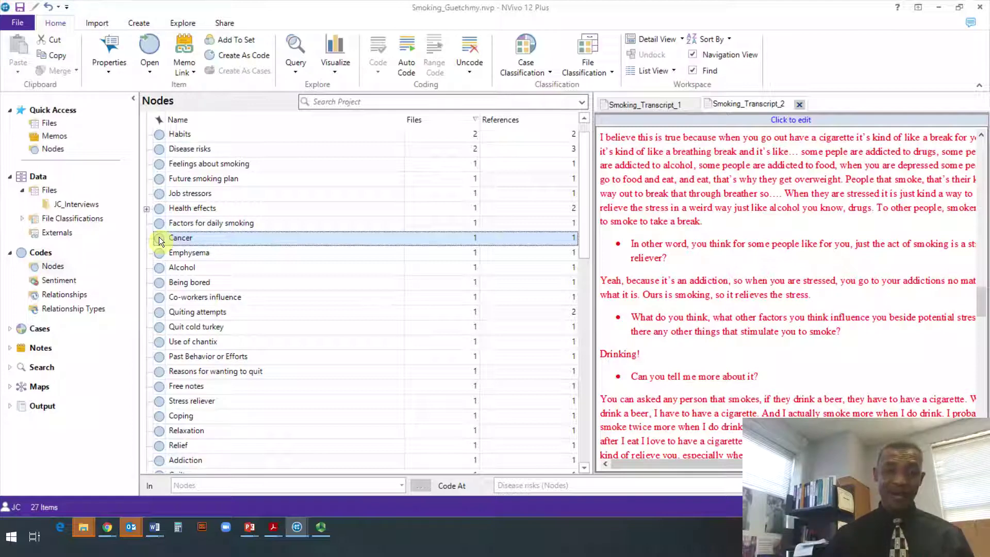
pyautogui.rightClick(159, 237)
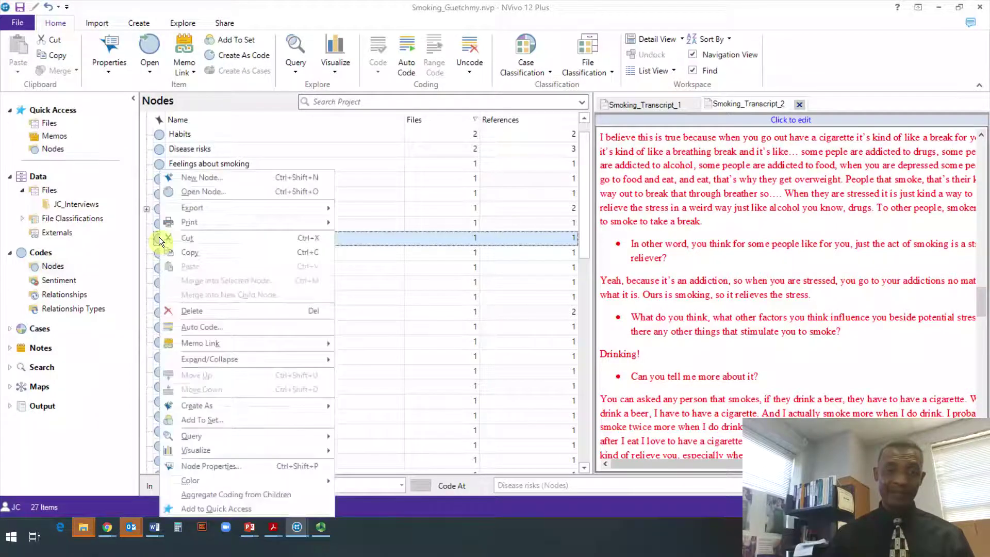
pyautogui.click(181, 251)
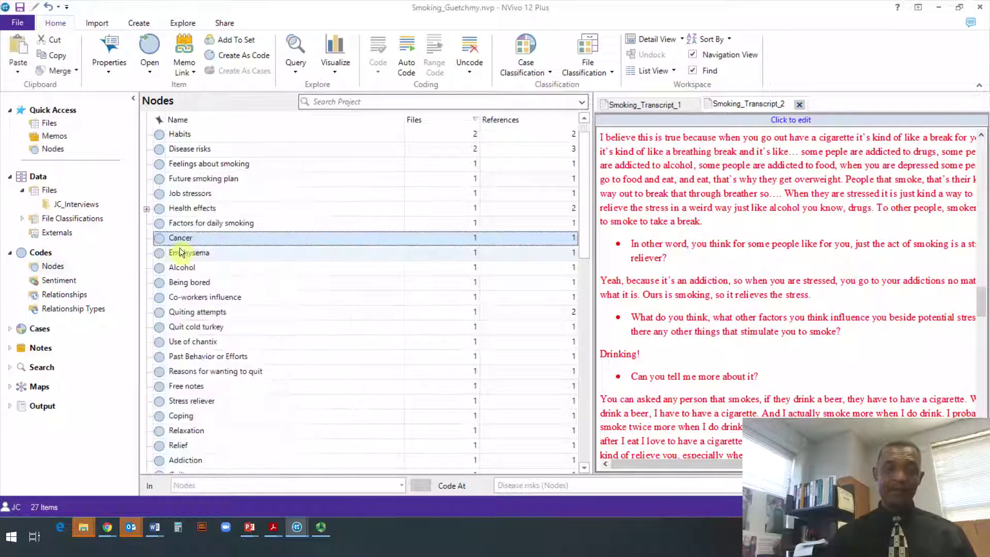
pyautogui.click(161, 208)
pyautogui.rightClick(159, 208)
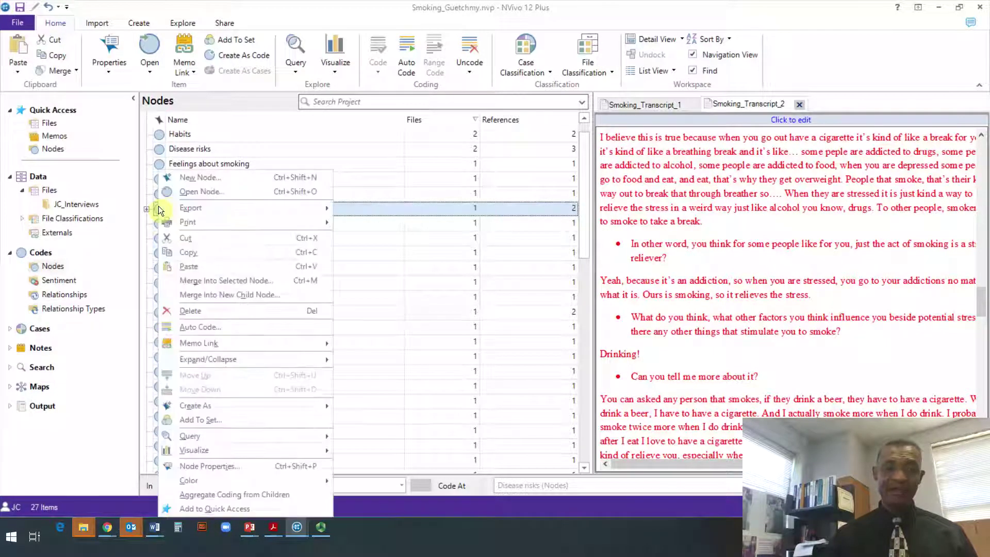
pyautogui.click(188, 263)
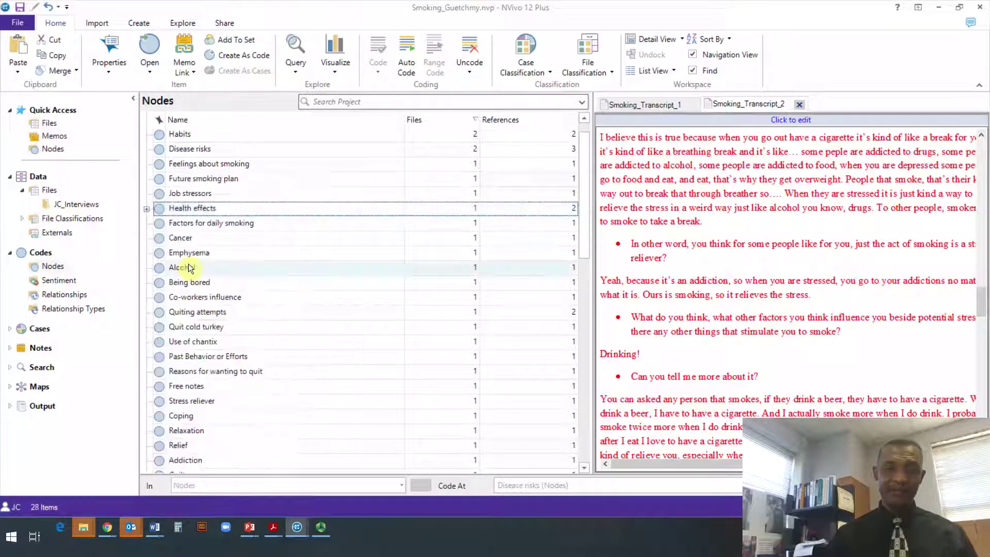
pyautogui.click(146, 208)
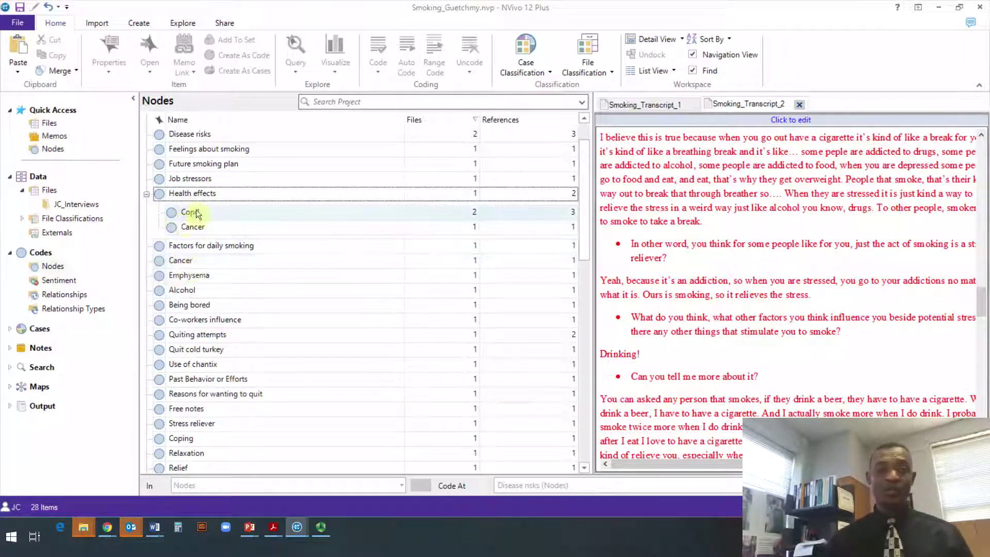
# - Delete the original top-level Cancer node, confirming with Yes
pyautogui.click(159, 259)
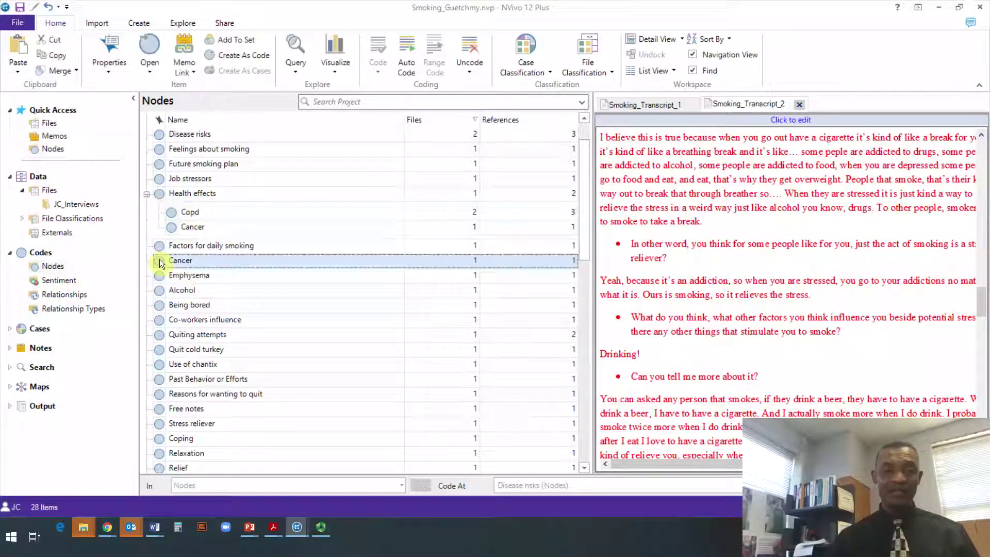
pyautogui.rightClick(160, 261)
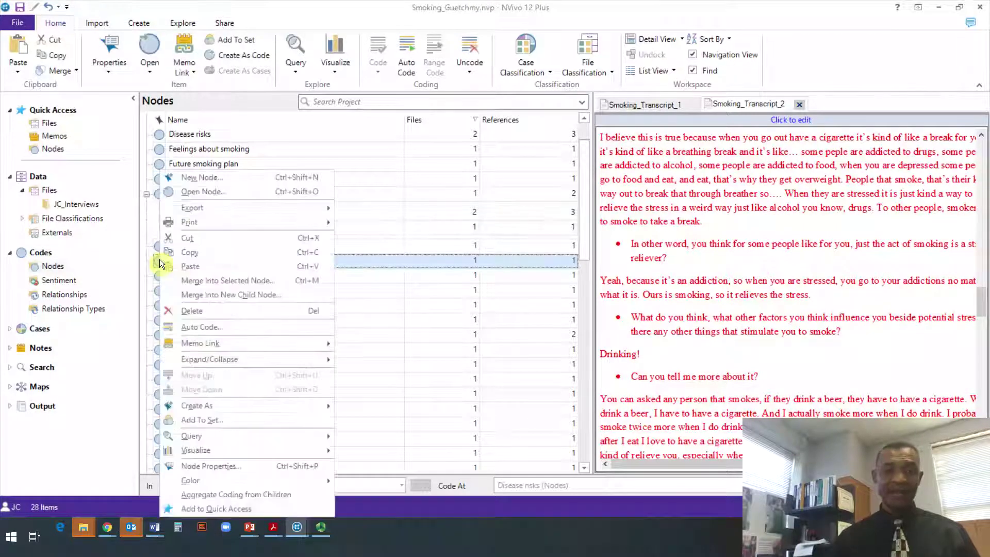
pyautogui.click(193, 309)
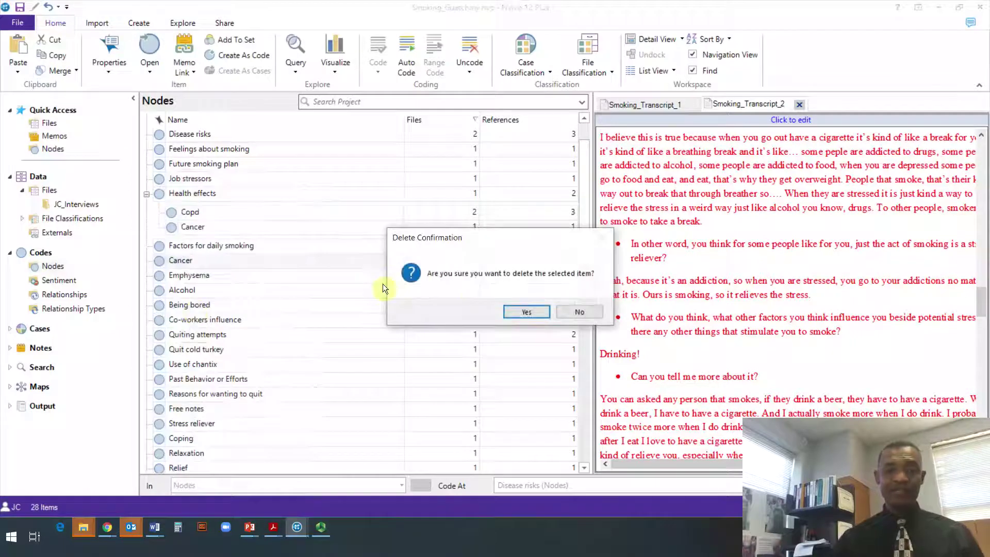
pyautogui.click(522, 312)
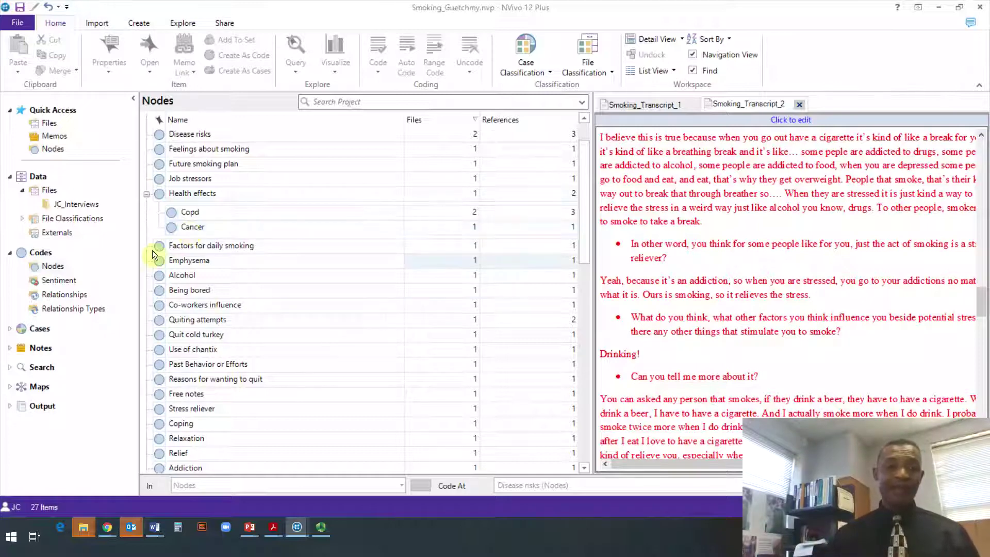
pyautogui.click(160, 262)
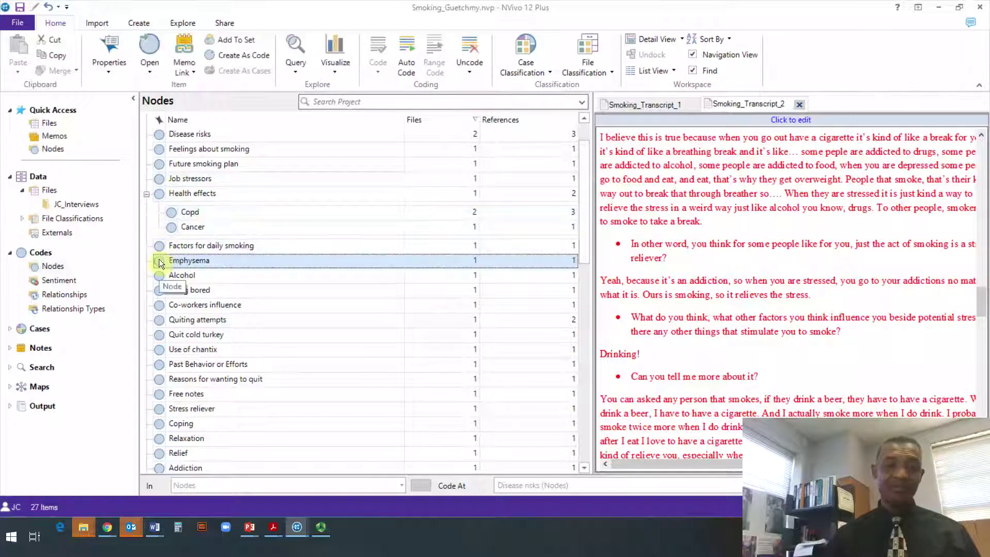
pyautogui.moveTo(158, 259)
pyautogui.mouseDown()
pyautogui.moveTo(149, 221)
pyautogui.moveTo(167, 192)
pyautogui.mouseUp()
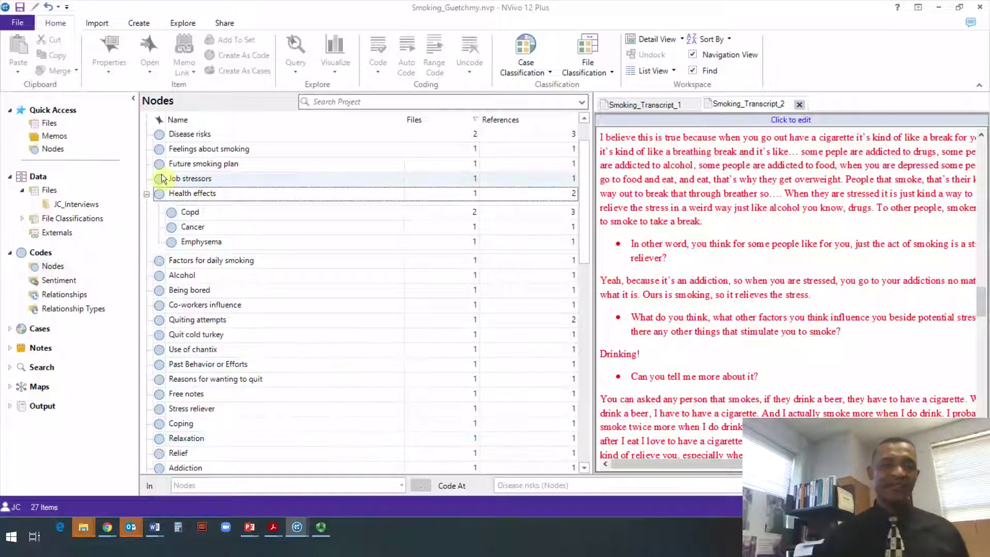
pyautogui.scroll(1, 165, 180)
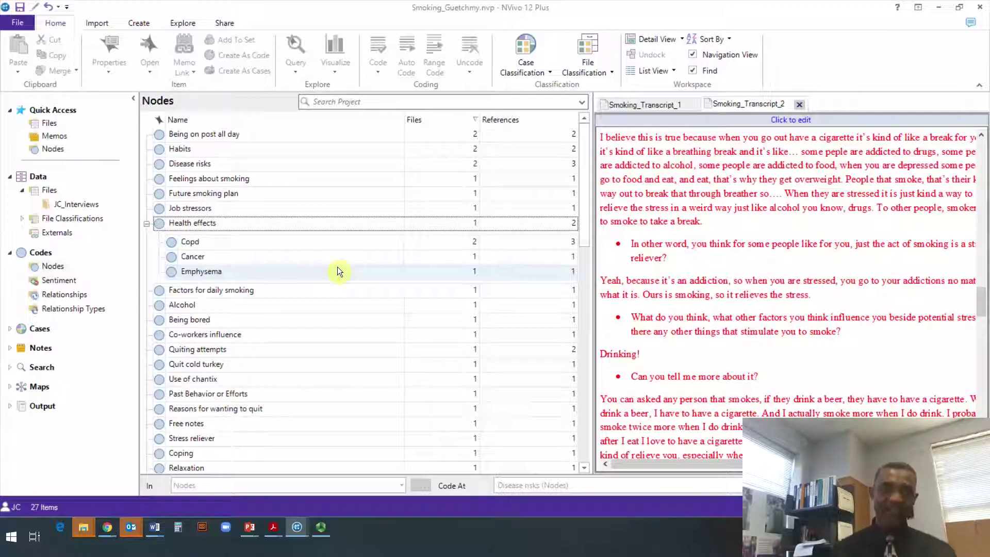
pyautogui.click(161, 182)
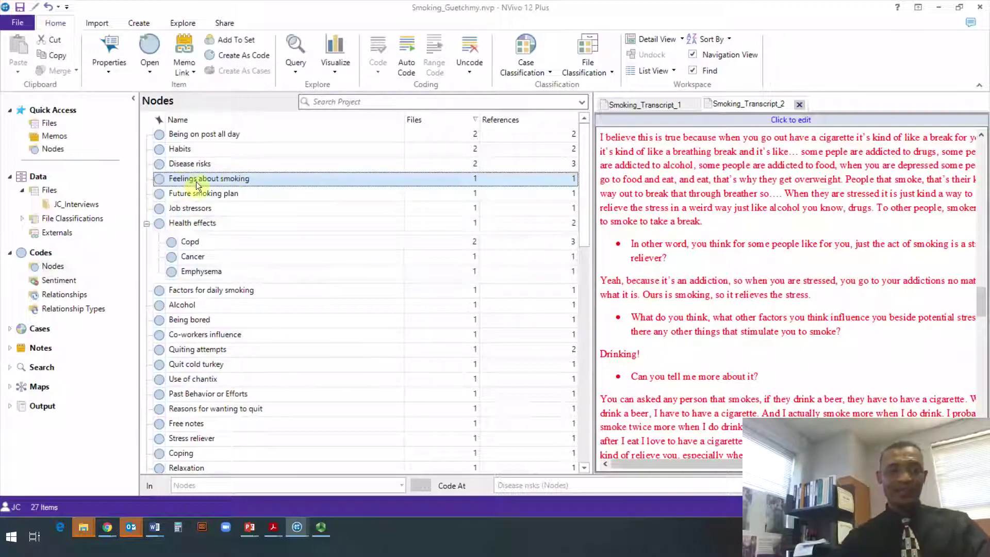
# - Create a new child node named 'Positive' under Feelings about smoking
pyautogui.rightClick(164, 177)
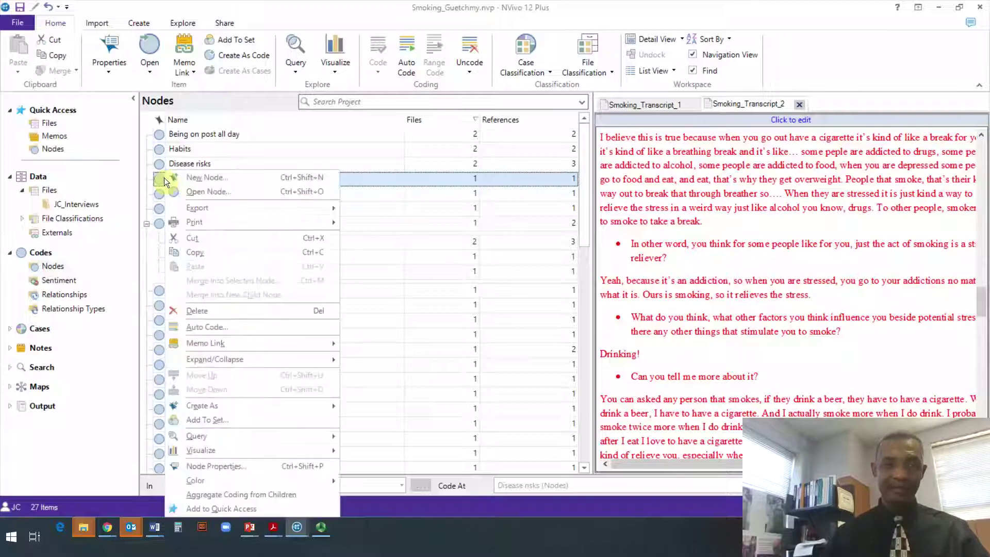
pyautogui.click(204, 176)
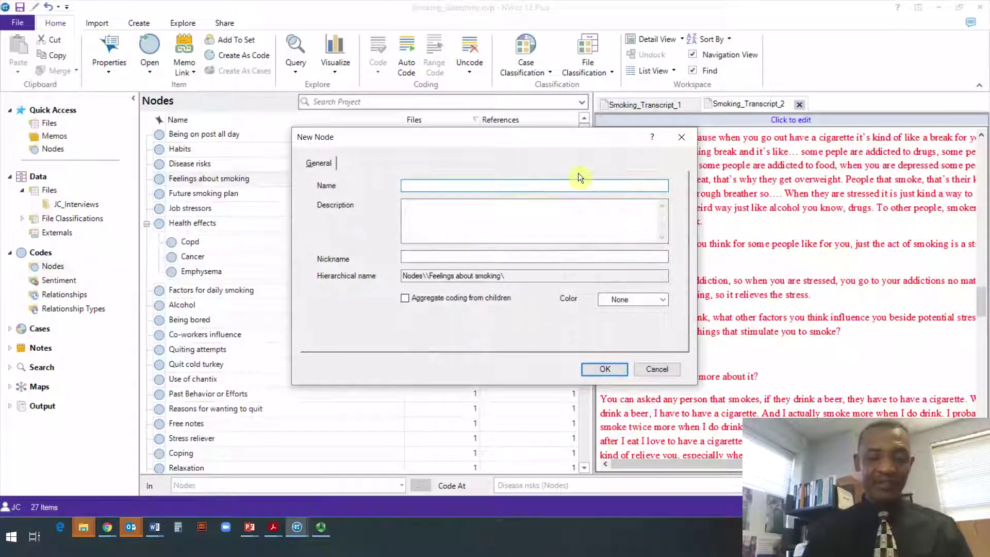
pyautogui.write('Positi')
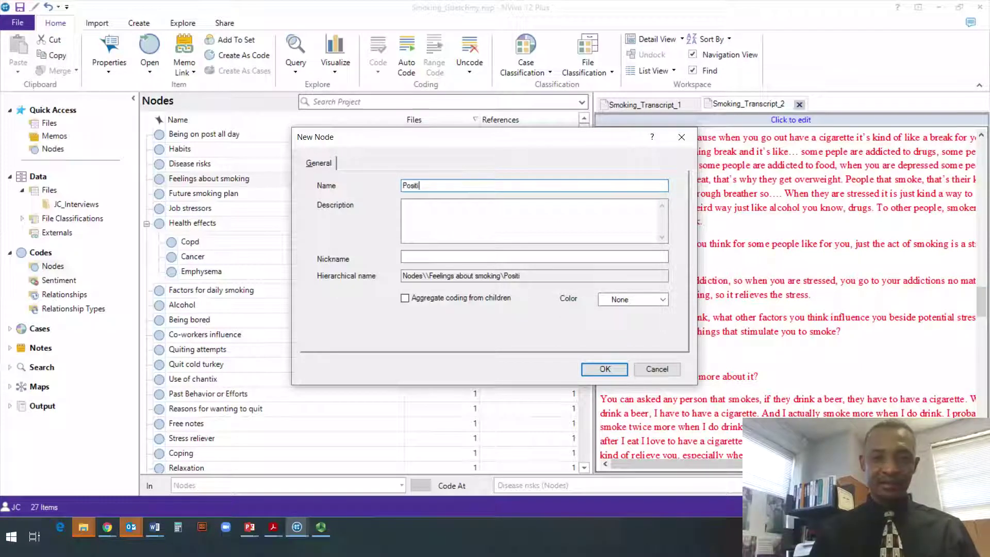
pyautogui.write('ve')
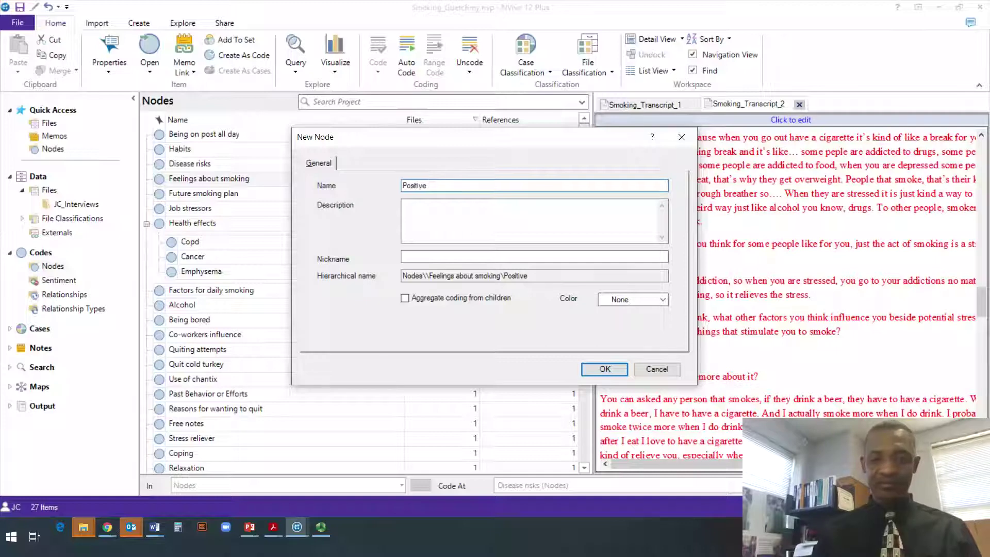
pyautogui.click(606, 369)
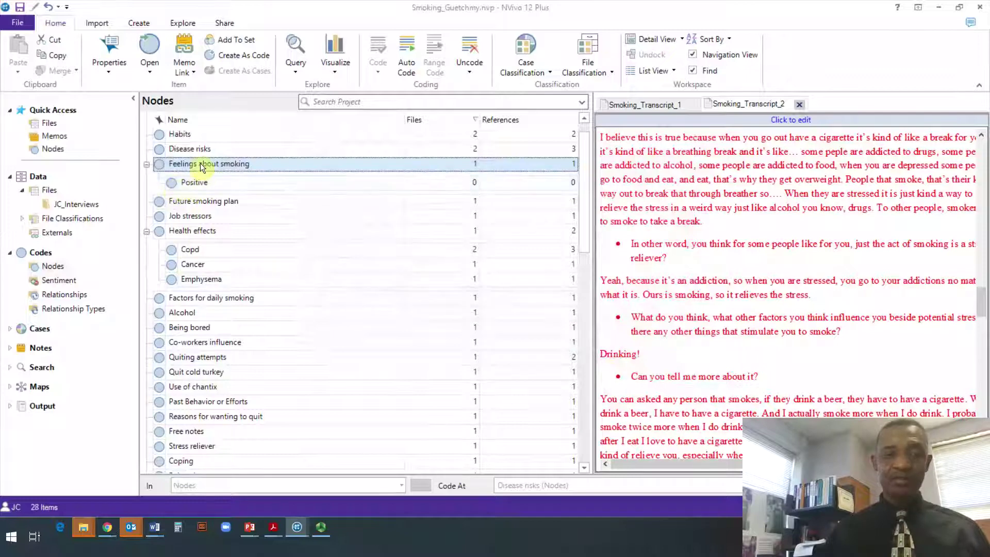
# - Add a second child node named 'Negative' under Feelings about smoking
pyautogui.rightClick(159, 162)
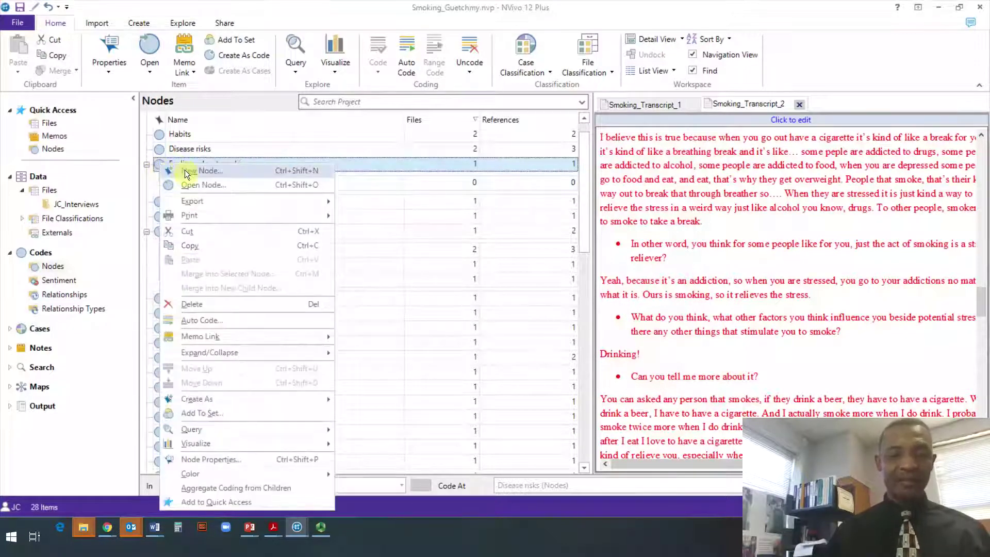
pyautogui.click(185, 169)
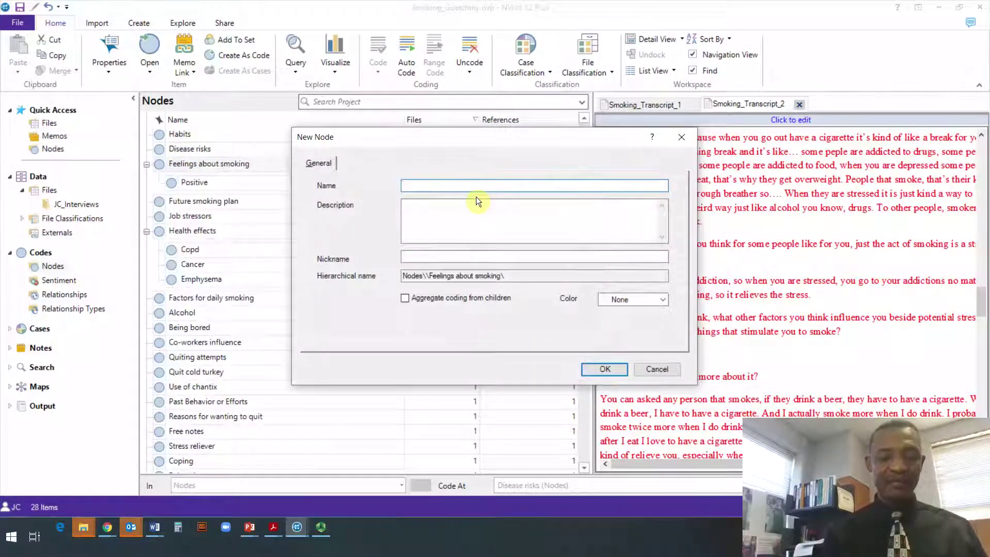
pyautogui.write('Negative')
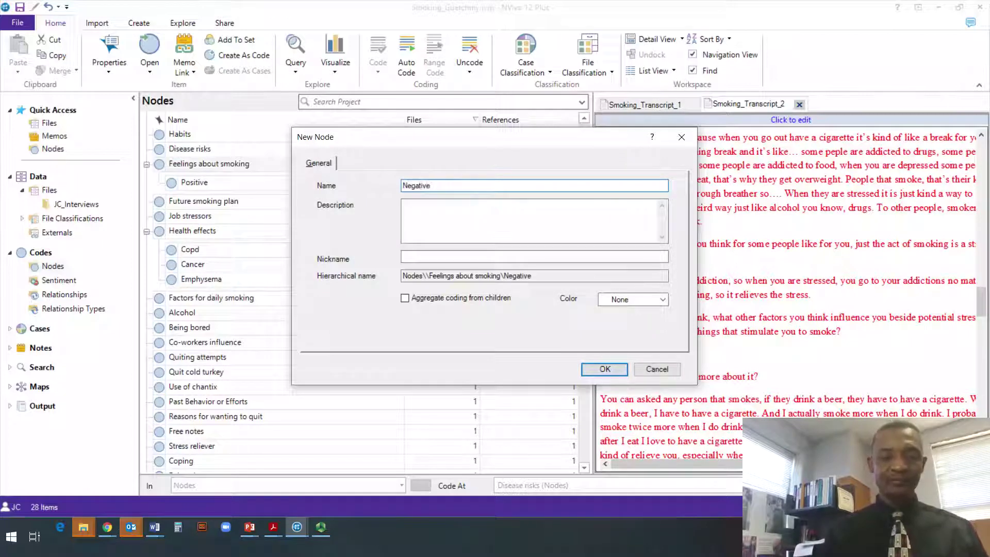
pyautogui.click(596, 371)
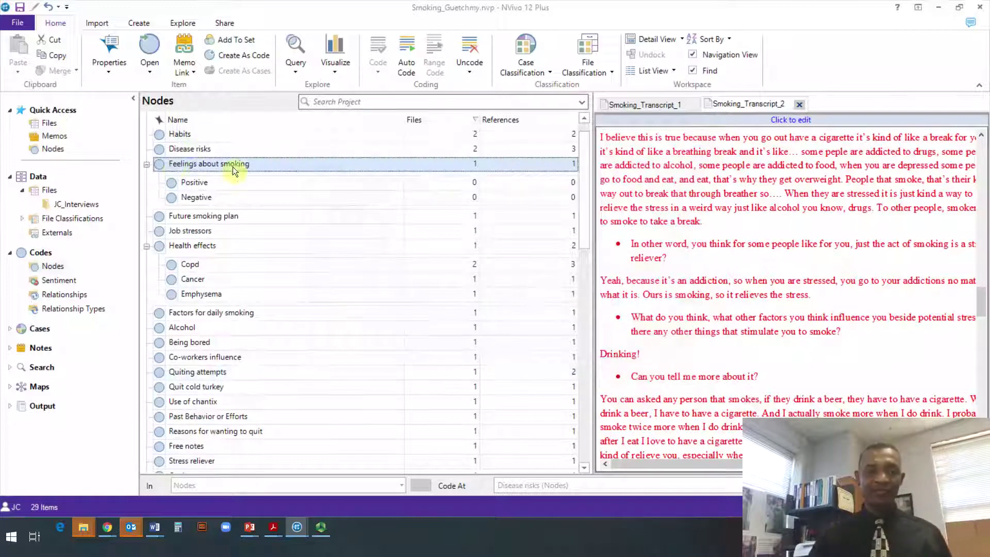
# - Rename the Positive node to 'POSITIVE' through its Node Properties
pyautogui.click(201, 184)
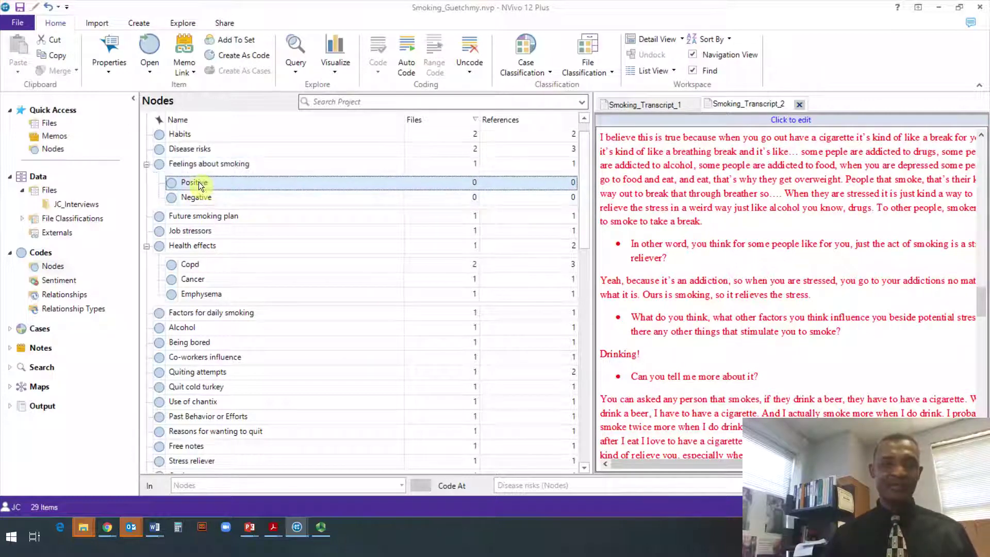
pyautogui.rightClick(199, 182)
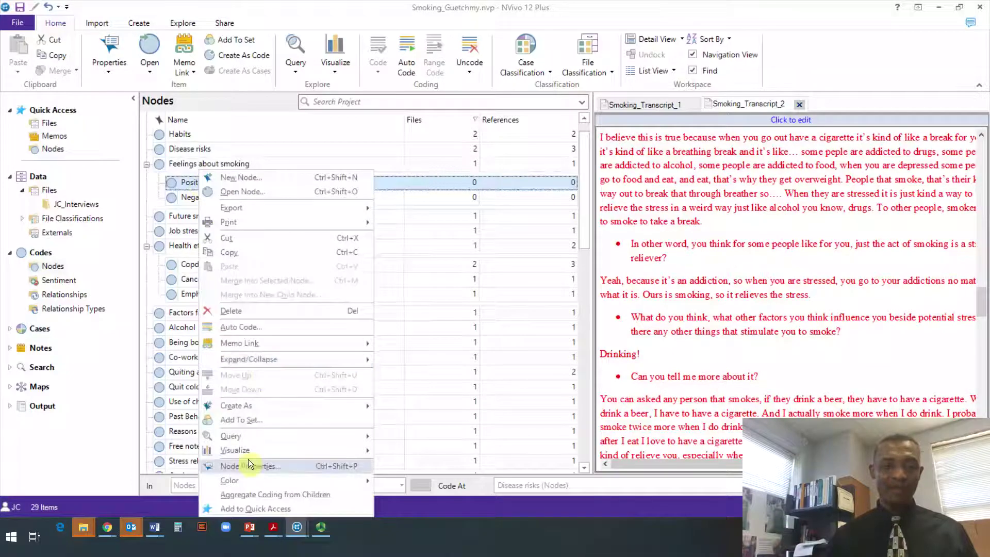
pyautogui.click(173, 184)
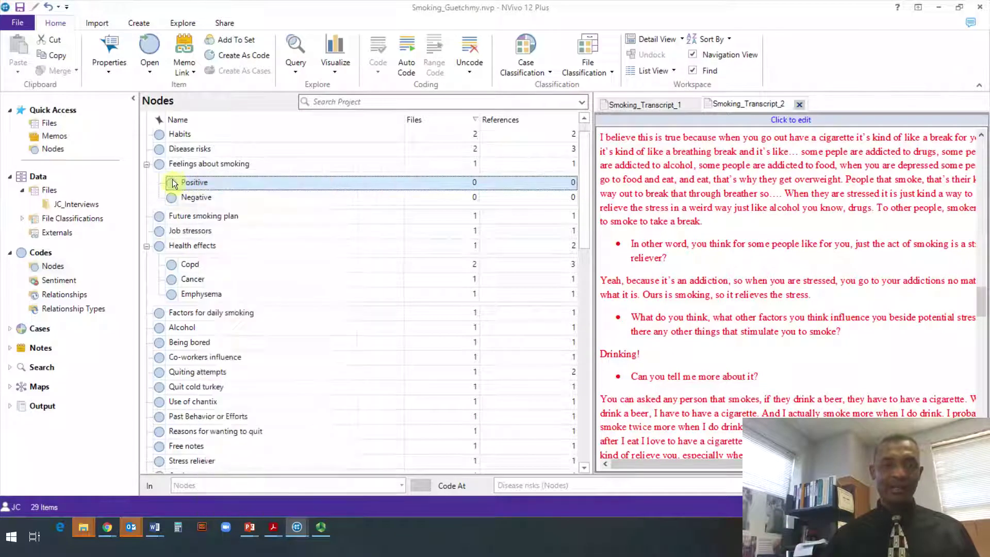
pyautogui.rightClick(173, 180)
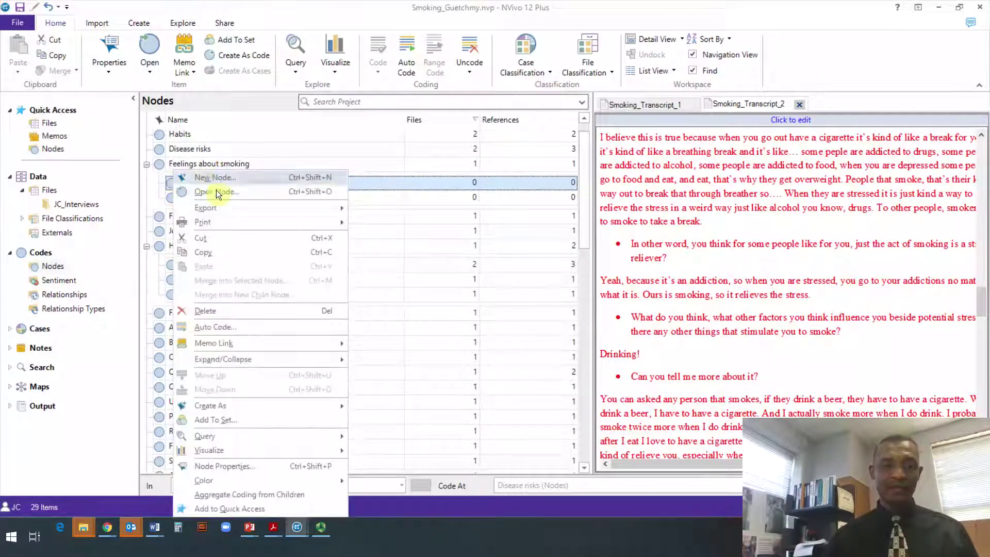
pyautogui.click(222, 466)
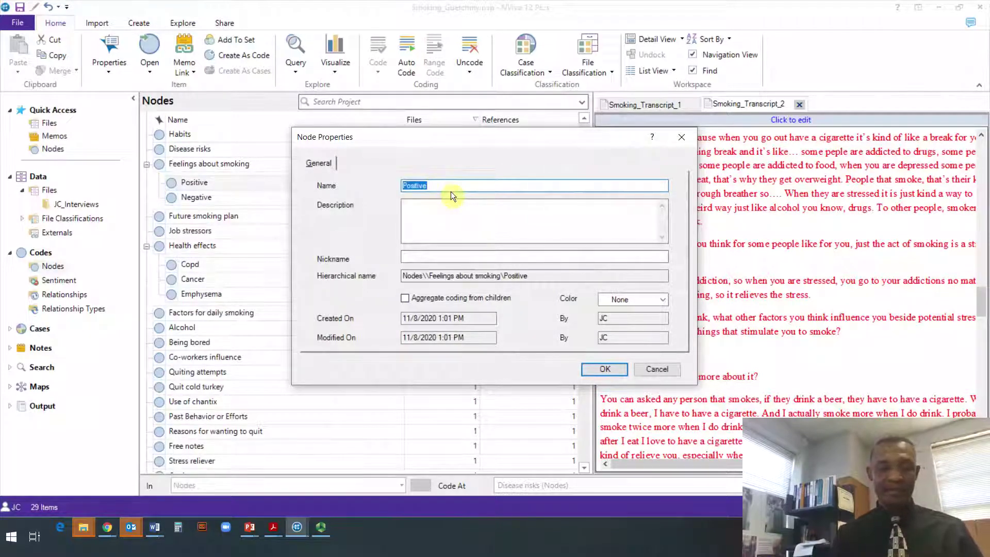
pyautogui.write('P')
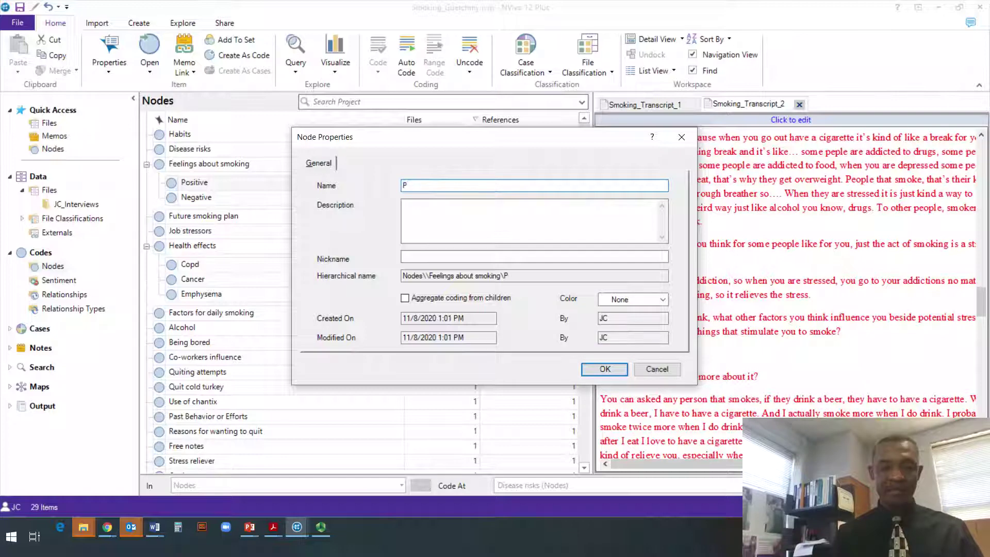
pyautogui.write('OSITIV')
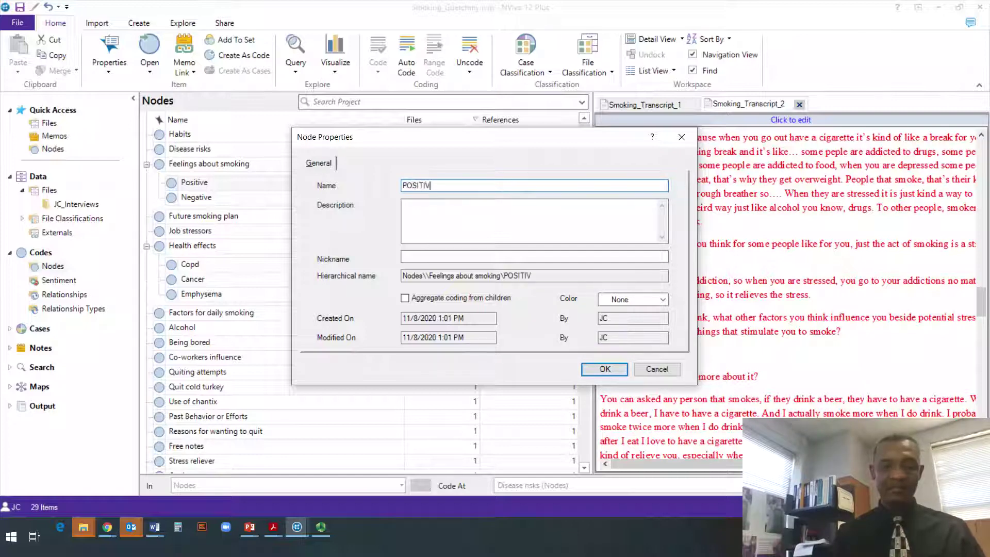
pyautogui.write('E')
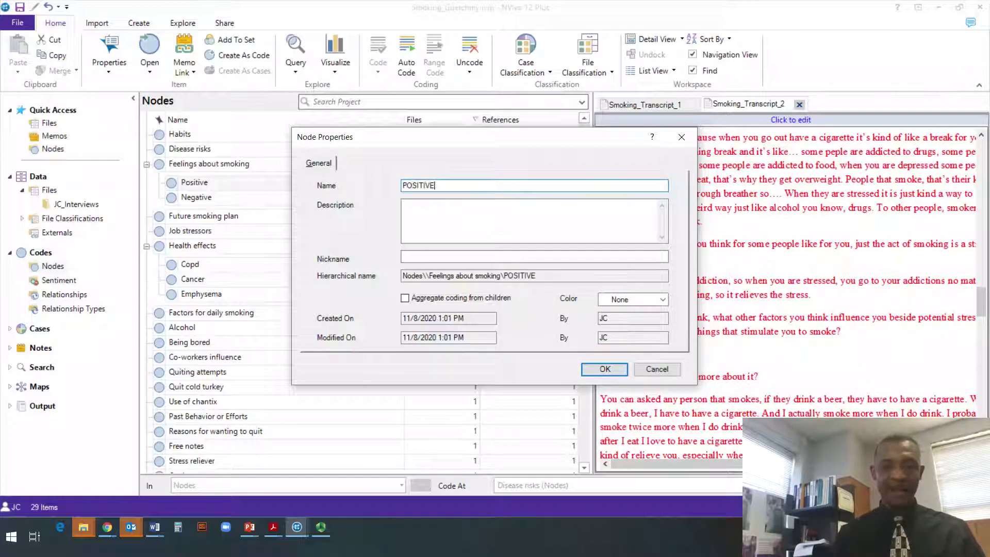
pyautogui.click(603, 369)
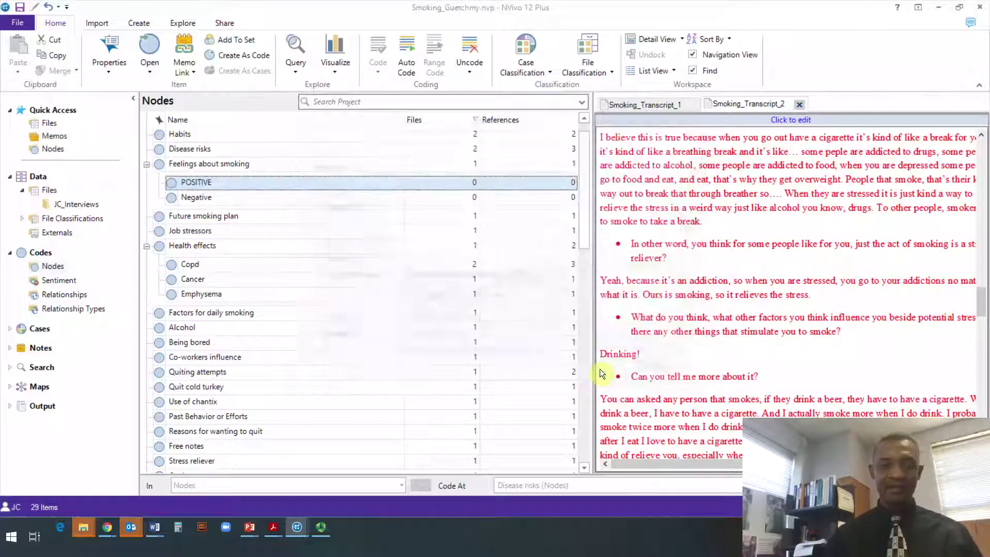
# - Rename the Negative node to 'NEGATIVE' in Node Properties, cancelling an accidental new-node form
pyautogui.rightClick(196, 196)
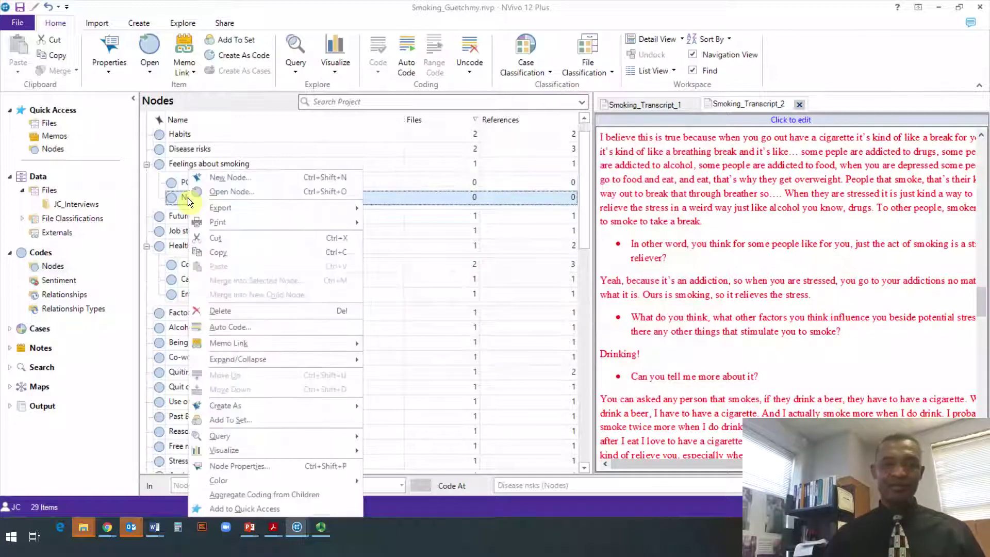
pyautogui.click(241, 177)
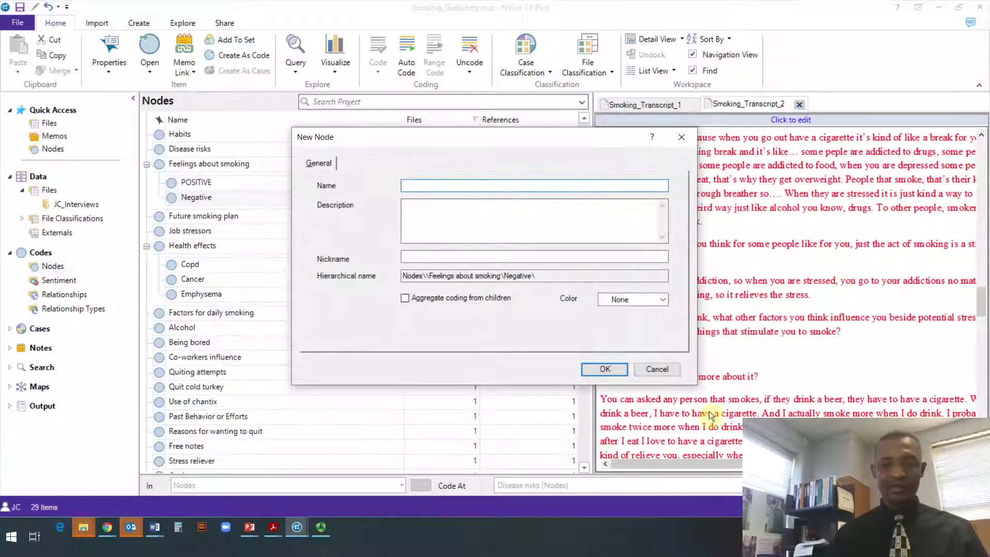
pyautogui.click(658, 370)
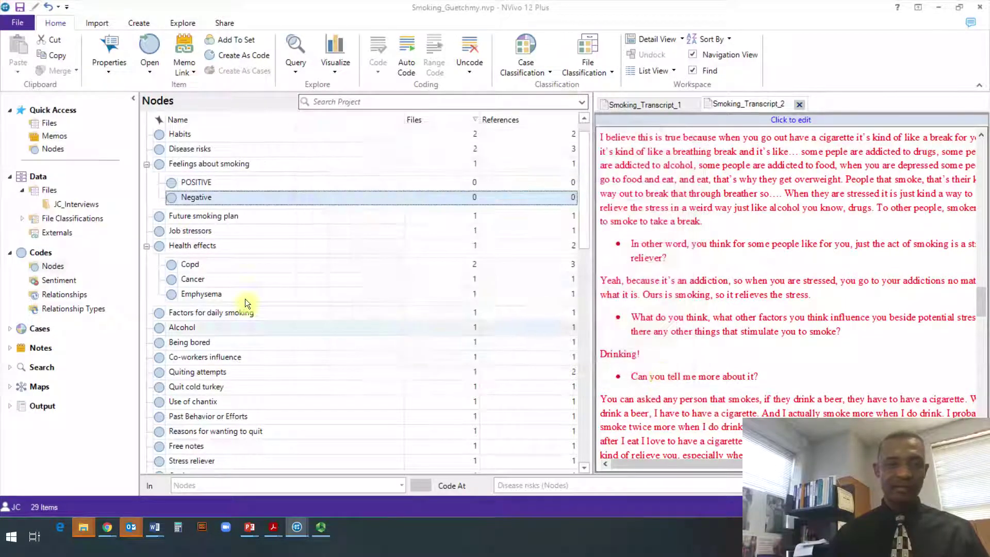
pyautogui.rightClick(173, 196)
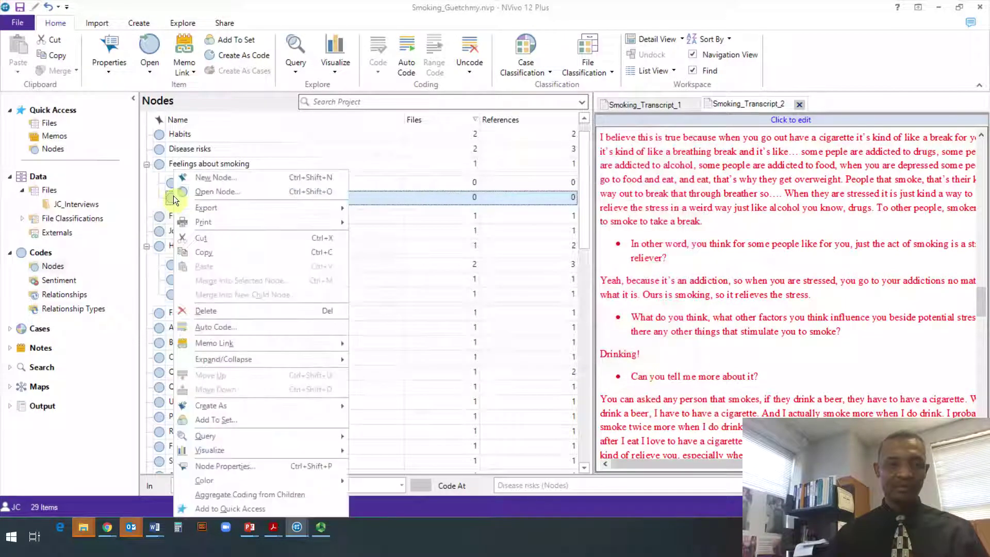
pyautogui.click(221, 466)
pyautogui.write('N')
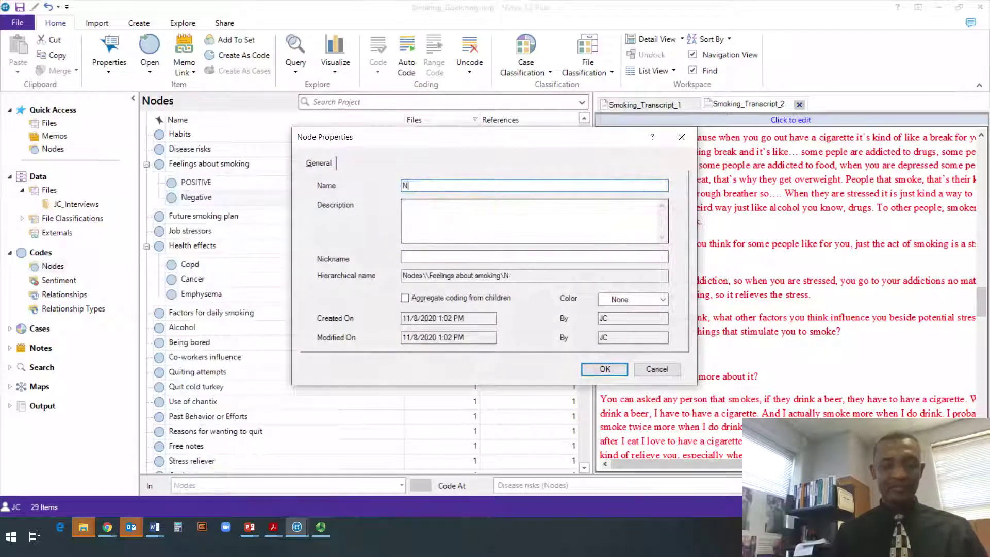
pyautogui.write('EGATI')
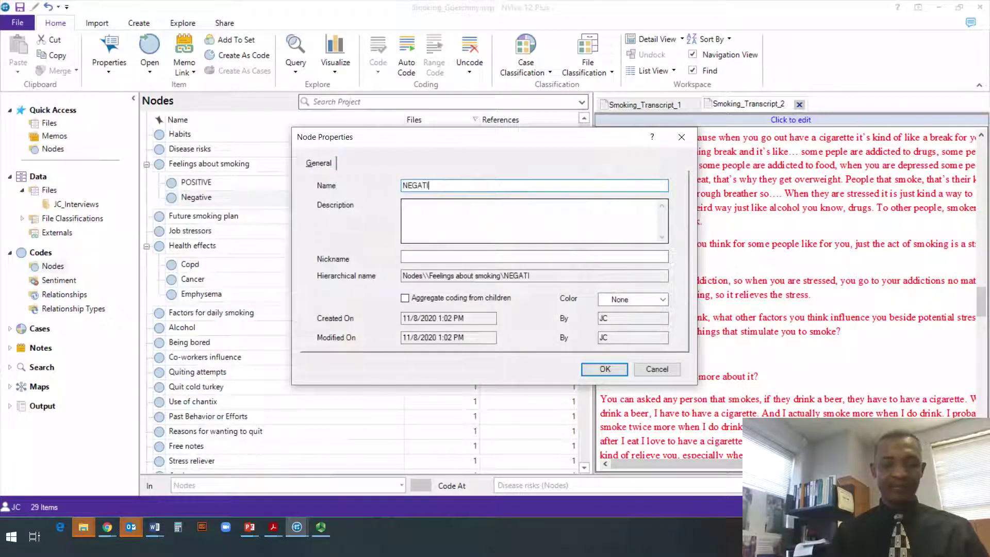
pyautogui.write('VE')
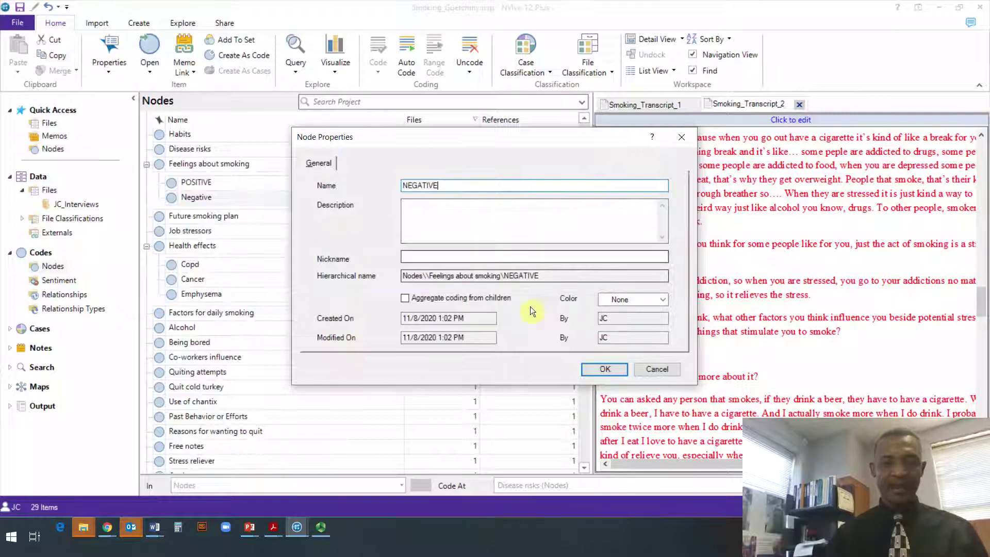
pyautogui.click(593, 370)
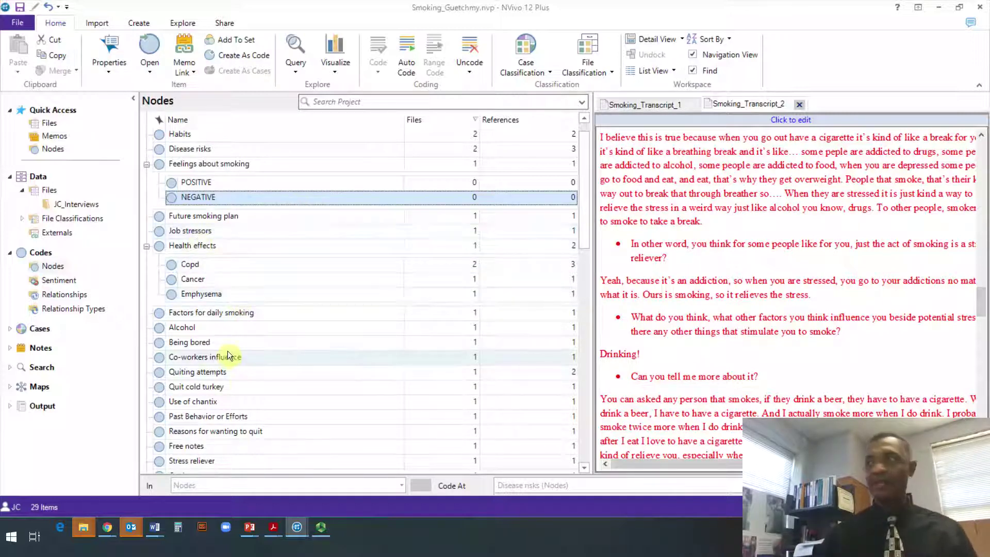
pyautogui.scroll(-3, 227, 355)
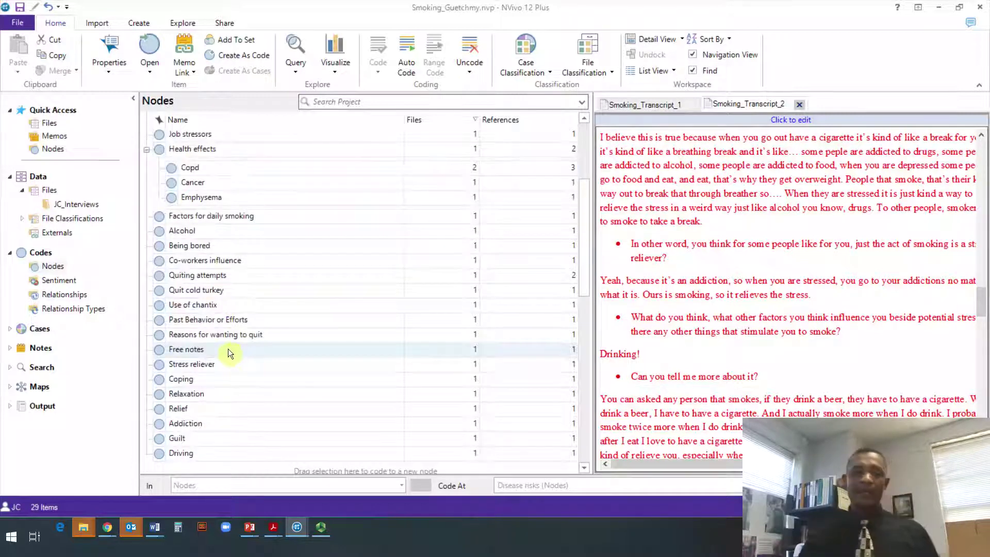
pyautogui.scroll(3, 228, 349)
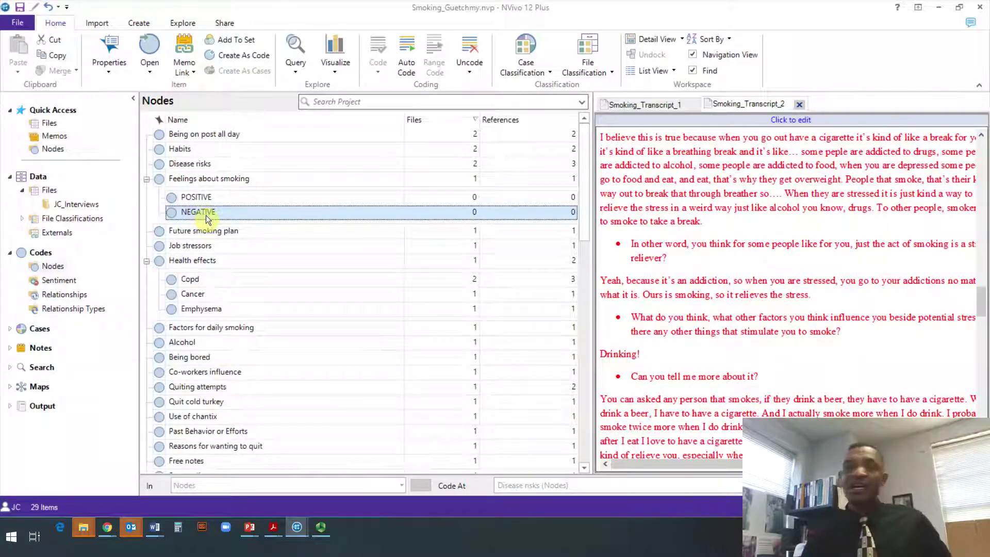
pyautogui.scroll(-5, 211, 258)
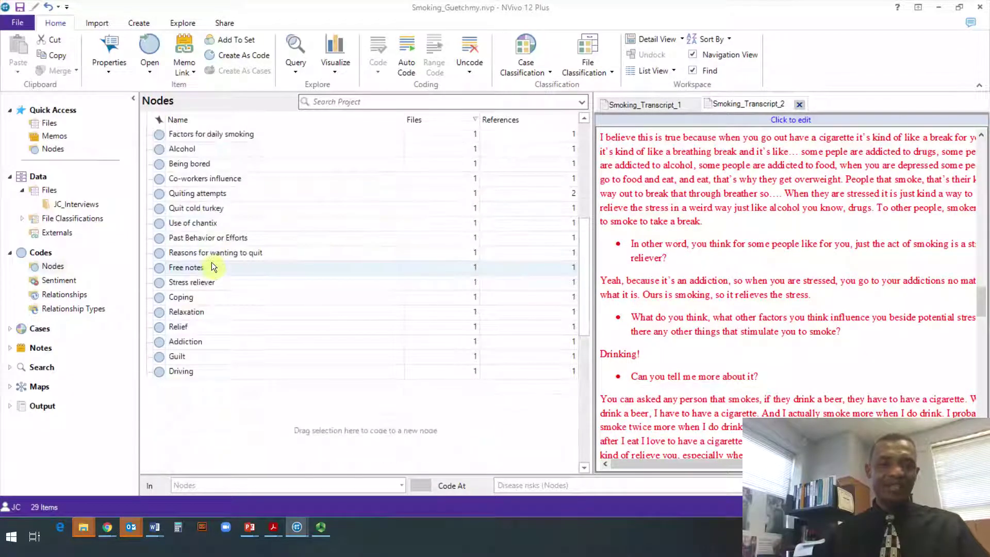
pyautogui.scroll(5, 211, 263)
pyautogui.scroll(-3, 848, 236)
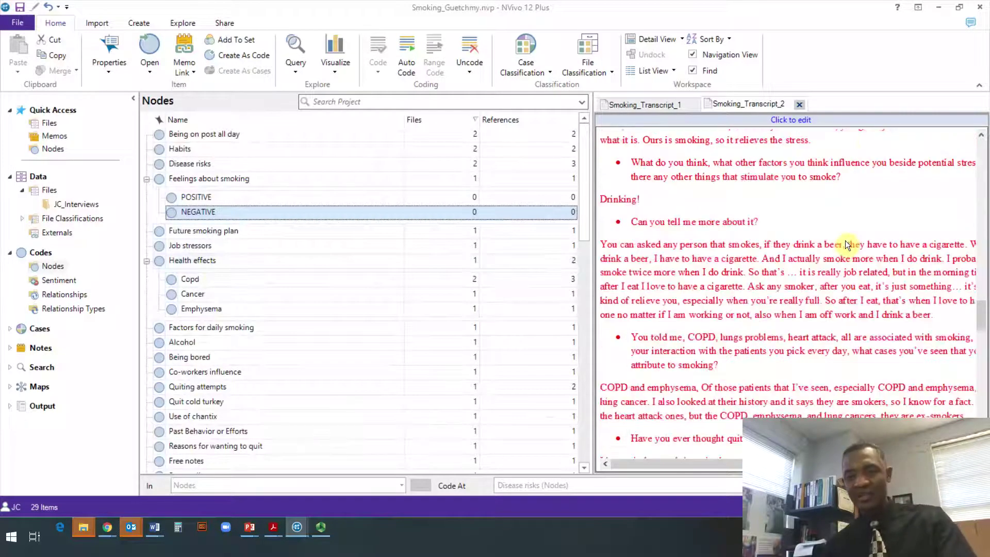
pyautogui.scroll(-1, 845, 240)
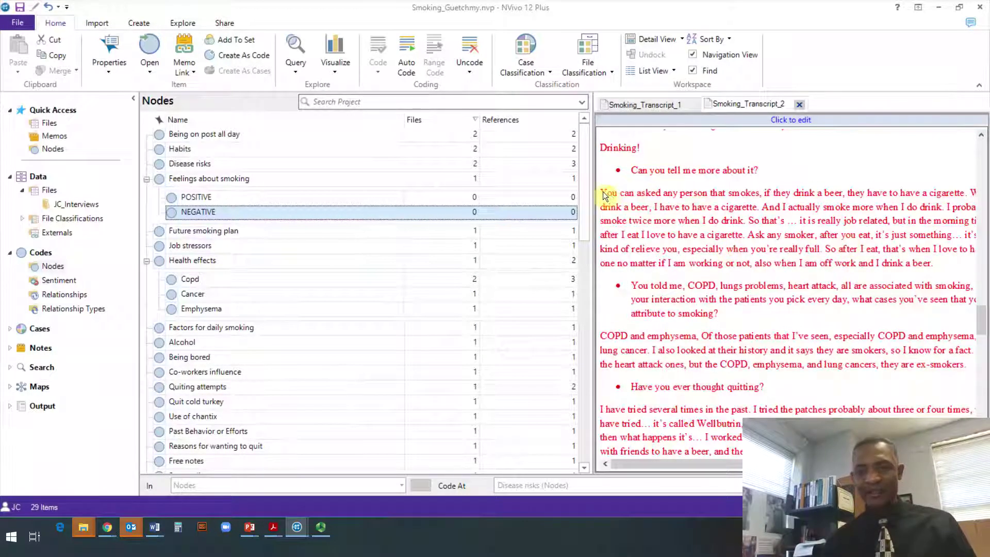
pyautogui.moveTo(603, 195); pyautogui.dragTo(173, 199)
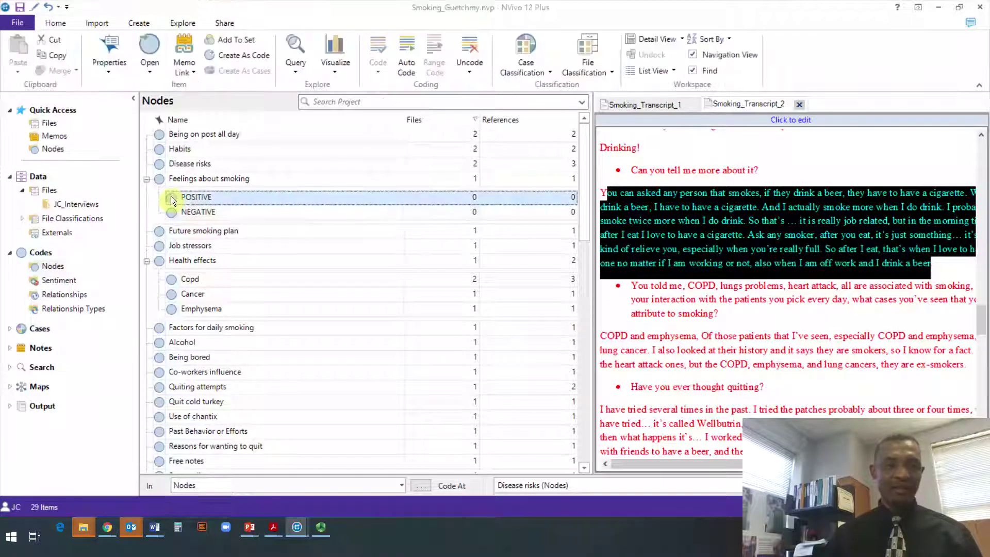
pyautogui.click(854, 303)
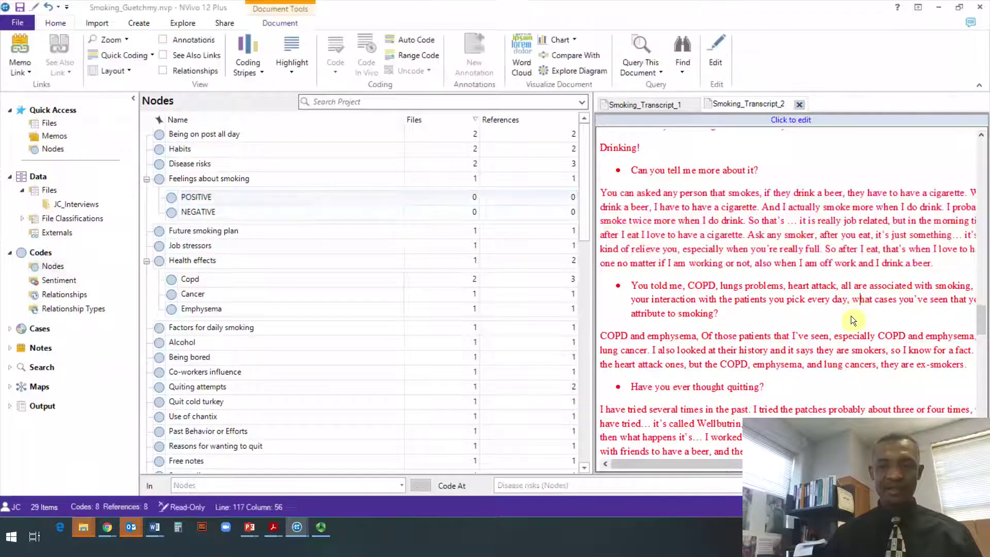
pyautogui.click(173, 198)
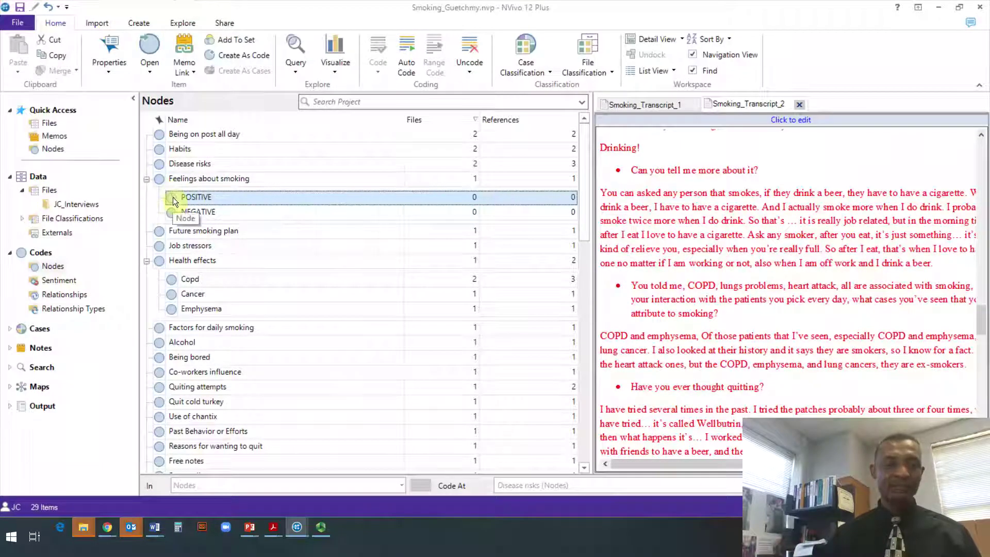
pyautogui.rightClick(172, 197)
# - Add a child node named 'Ways to decompress' under POSITIVE
pyautogui.click(201, 177)
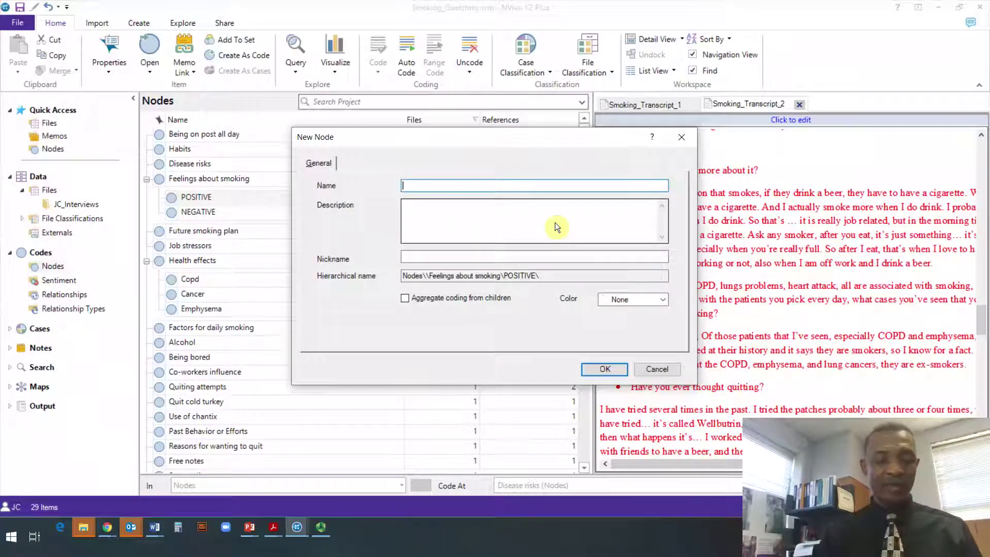
pyautogui.write('Way')
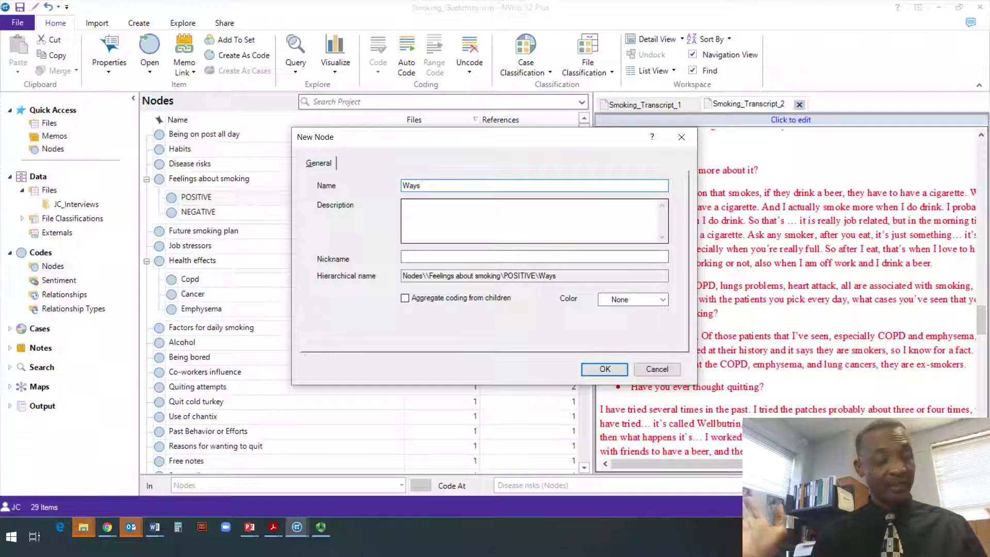
pyautogui.write('s ')
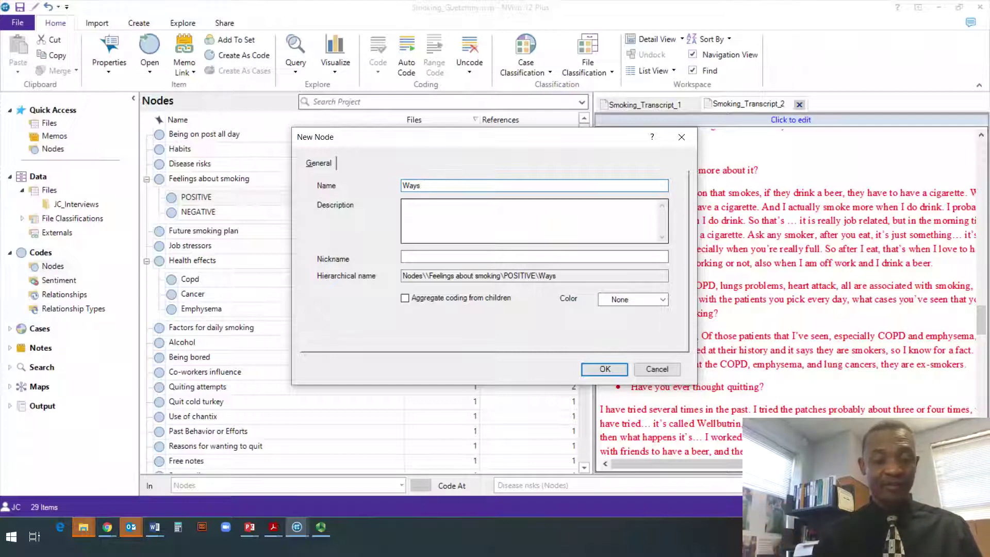
pyautogui.write('to ')
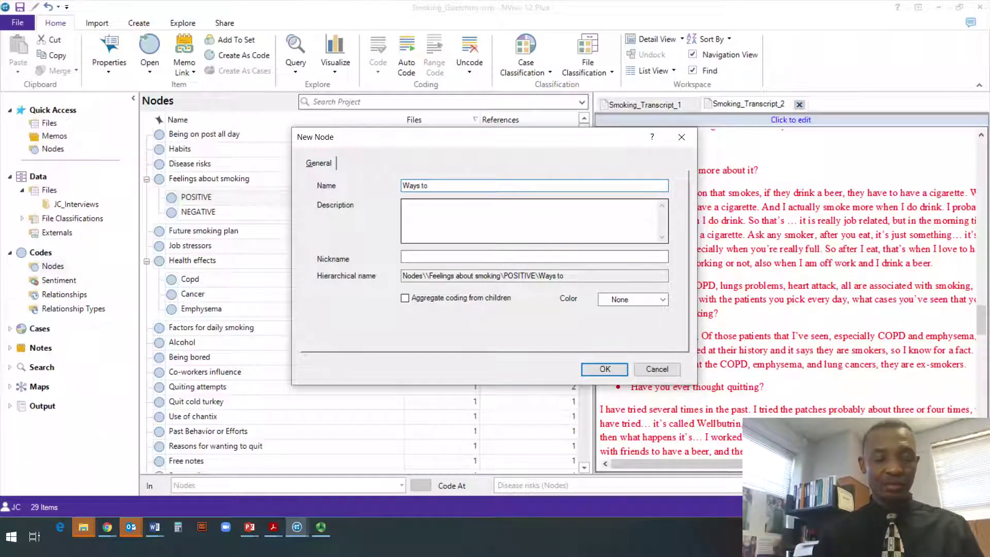
pyautogui.write('decompre')
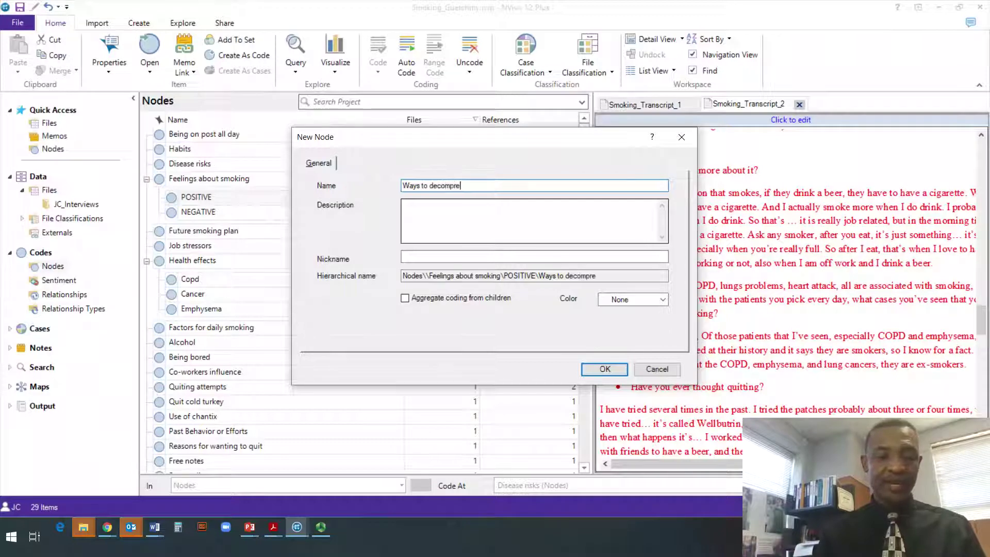
pyautogui.write('ss')
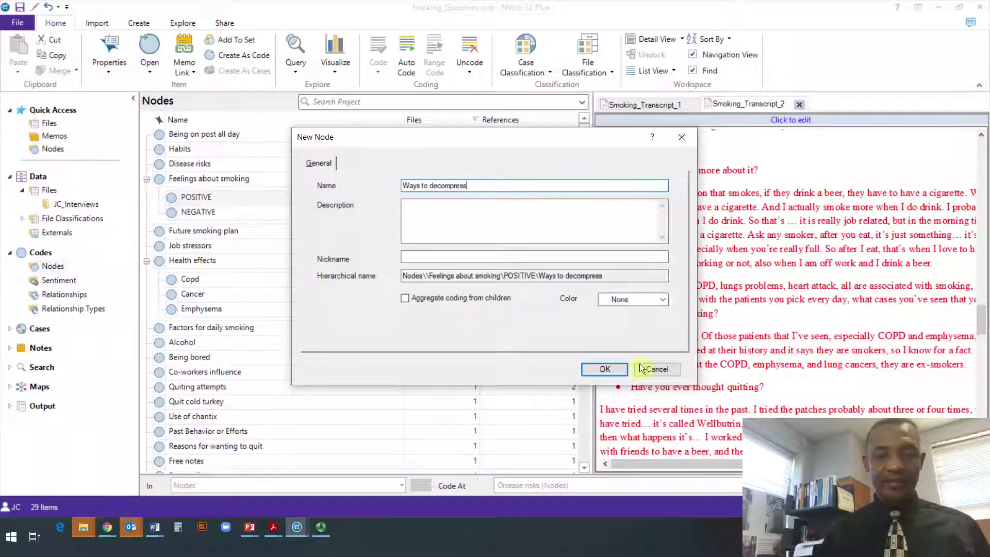
pyautogui.click(594, 372)
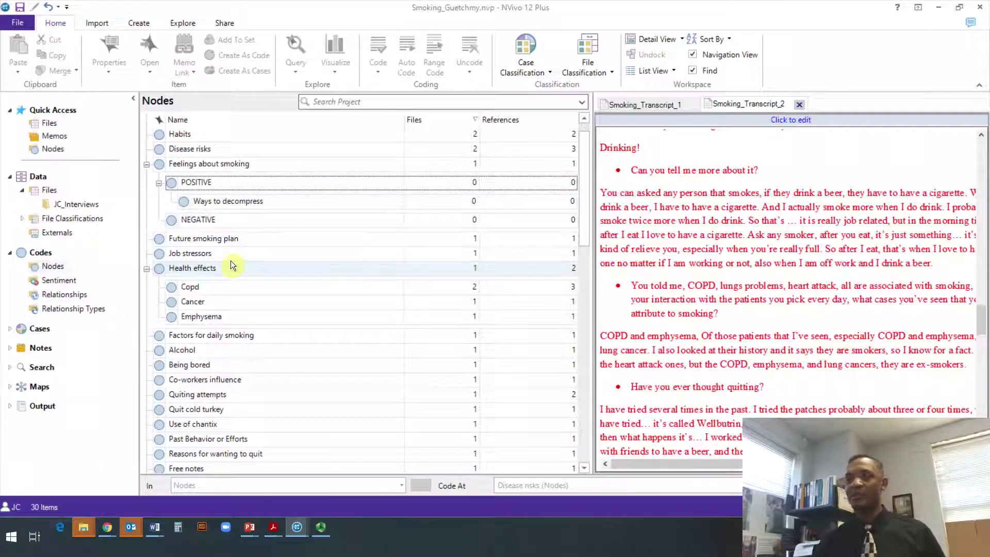
# - Copy the Coping node
pyautogui.scroll(-4, 208, 319)
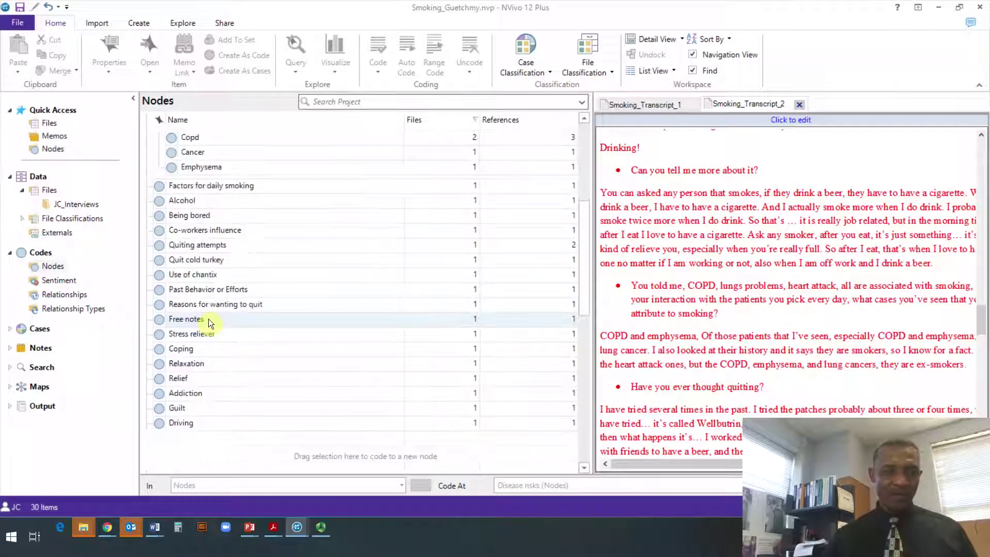
pyautogui.scroll(1, 206, 319)
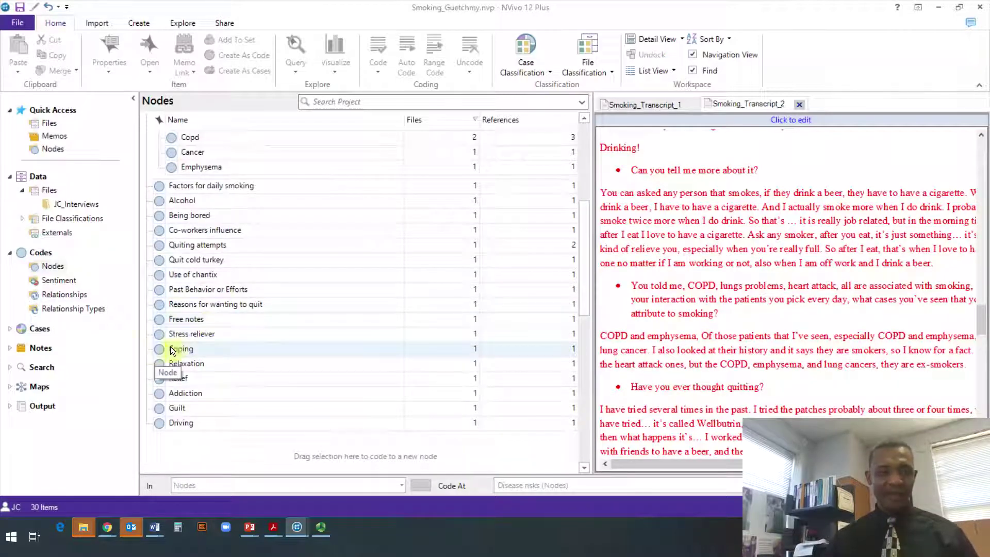
pyautogui.scroll(2, 173, 346)
pyautogui.scroll(-2, 173, 346)
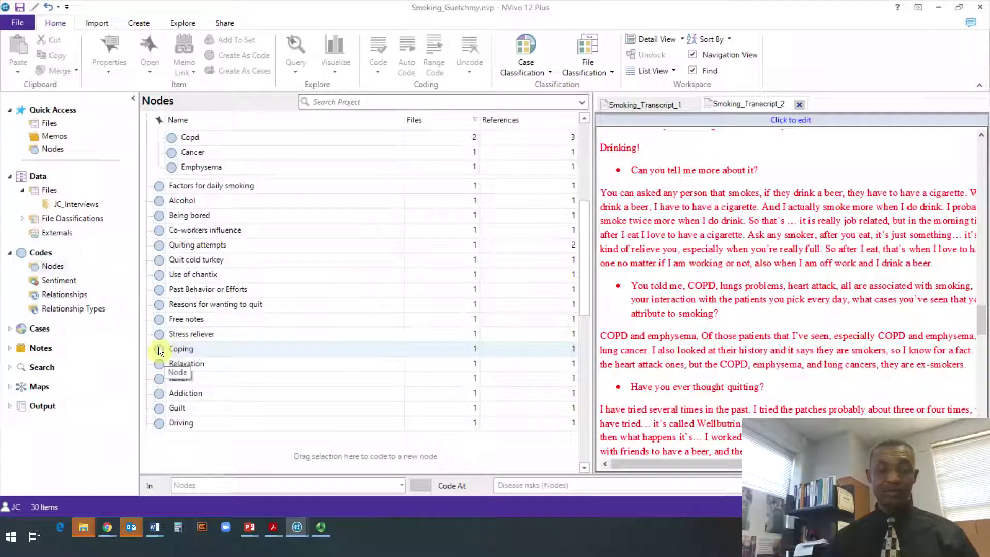
pyautogui.rightClick(159, 349)
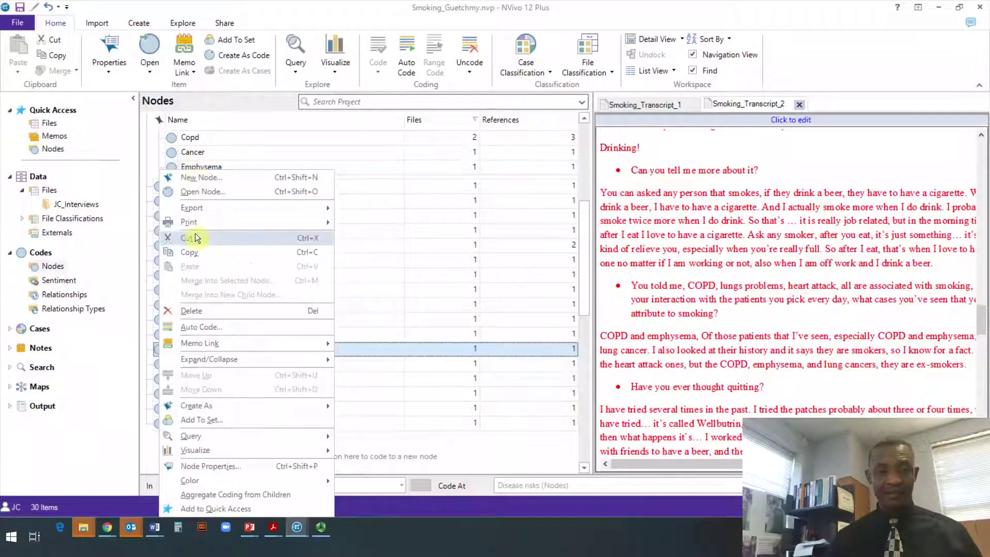
pyautogui.click(187, 253)
# - Paste Coping as a child of POSITIVE, next to Ways to decompress
pyautogui.scroll(2, 197, 256)
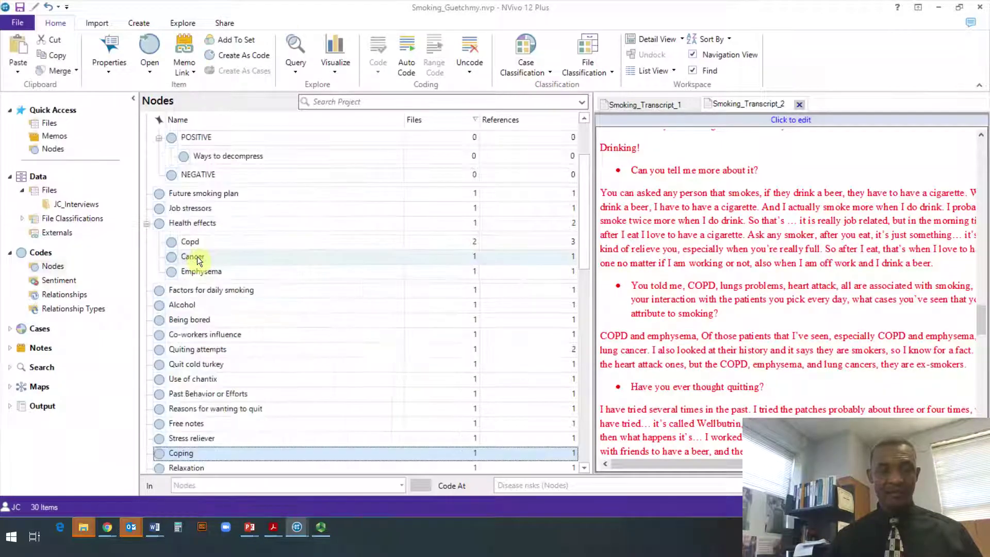
pyautogui.scroll(2, 197, 255)
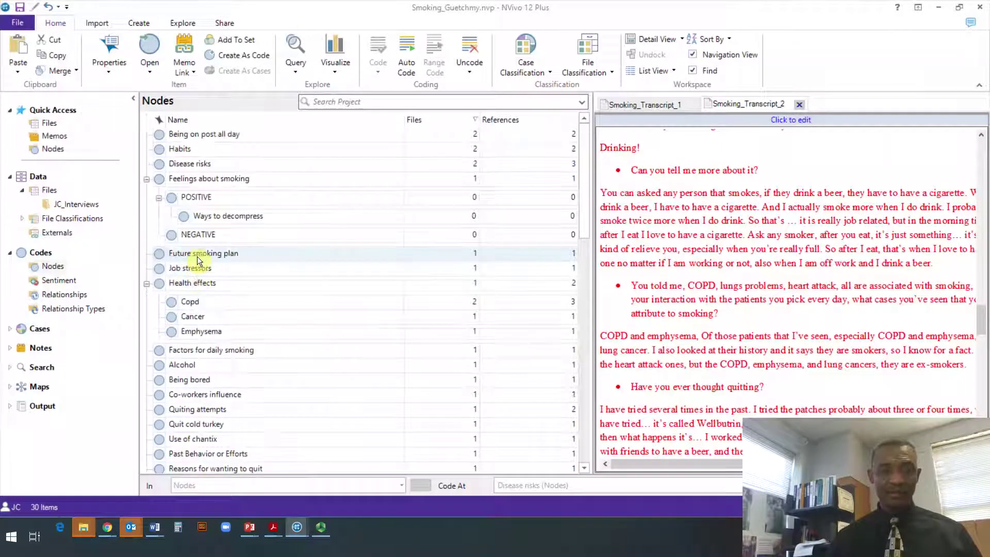
pyautogui.click(181, 198)
pyautogui.rightClick(171, 199)
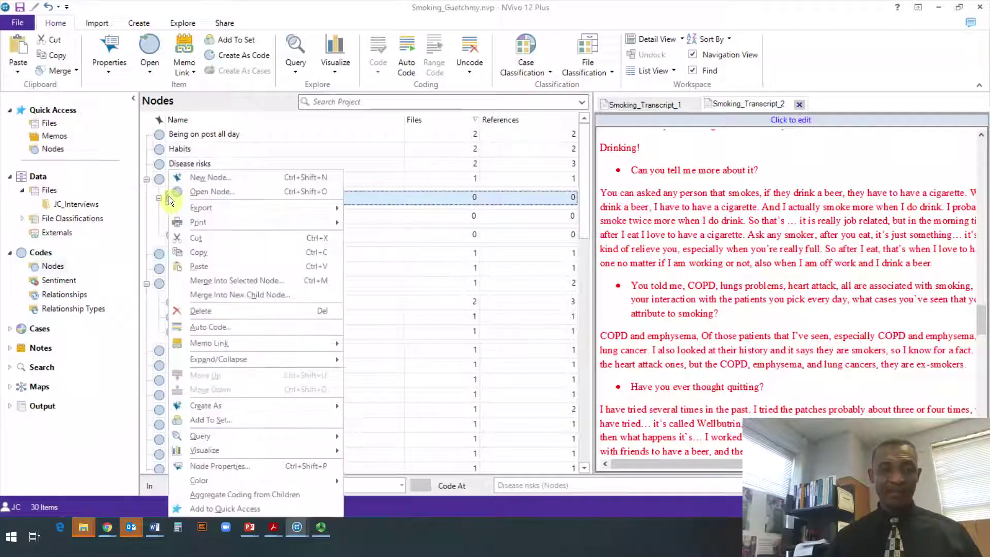
pyautogui.click(202, 264)
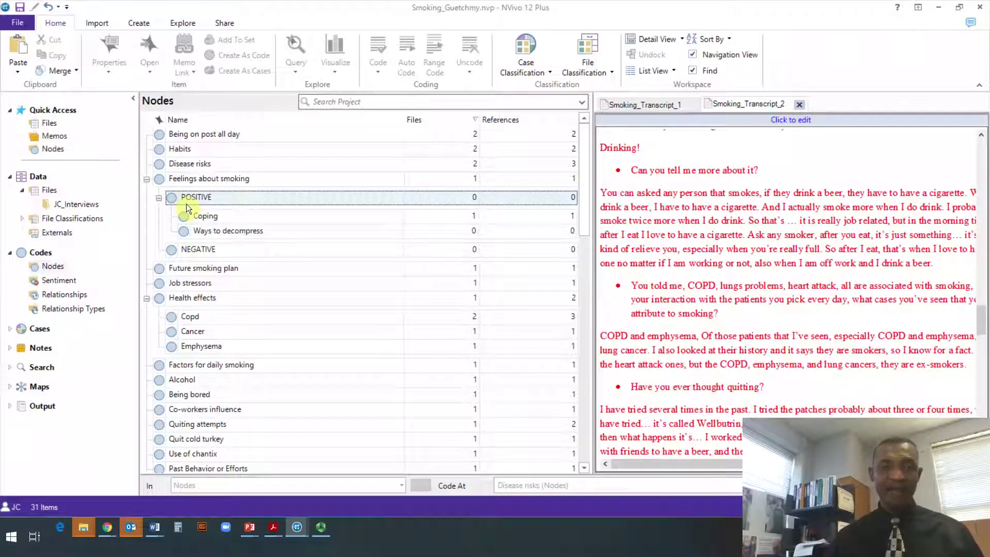
pyautogui.scroll(-3, 186, 204)
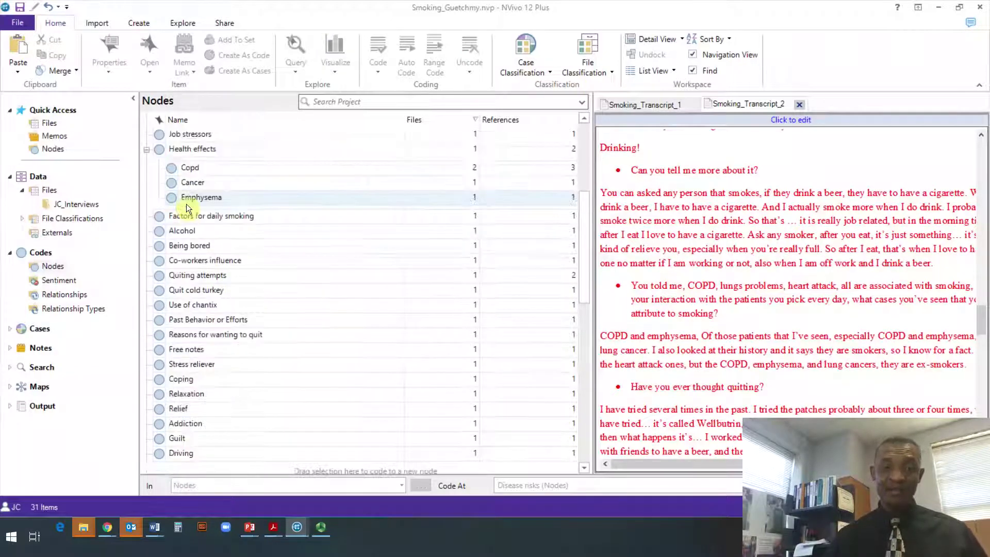
pyautogui.scroll(-2, 187, 204)
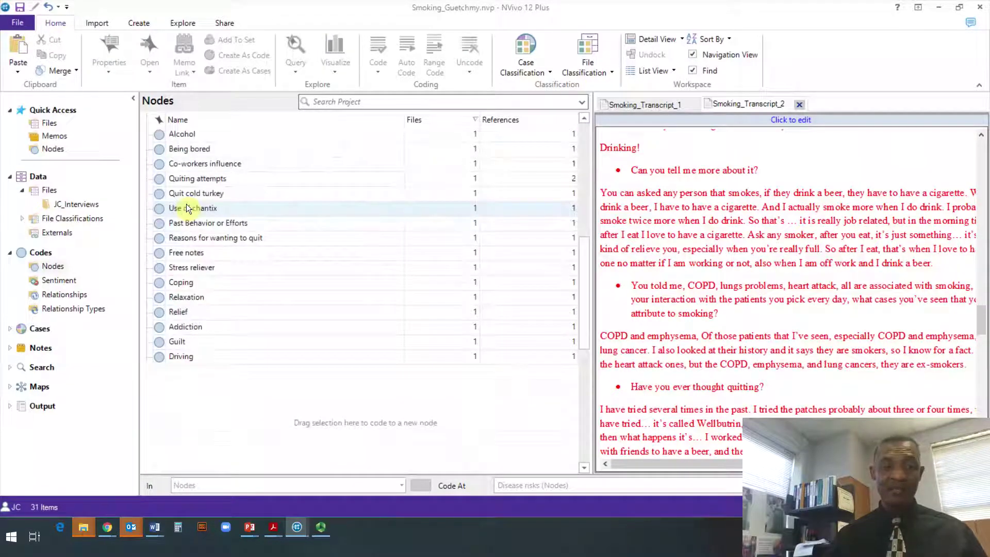
# - Delete the original top-level Coping node and confirm with Yes
pyautogui.rightClick(157, 281)
pyautogui.click(178, 308)
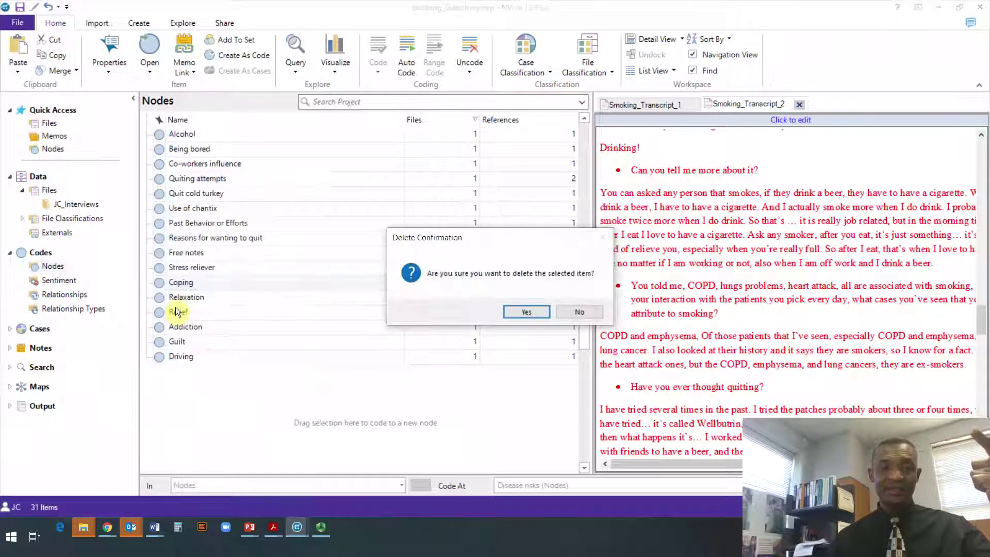
pyautogui.click(517, 314)
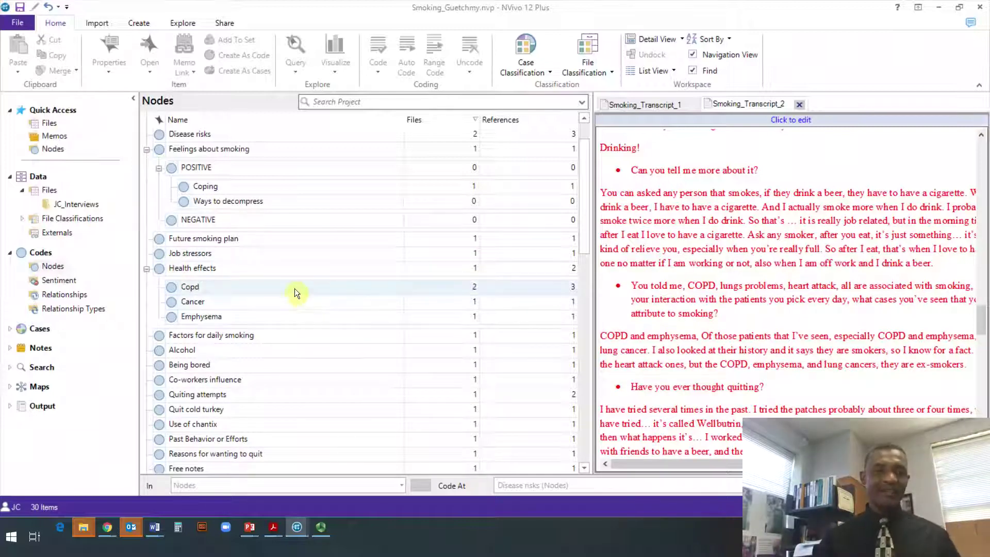
# - Drag Disease risks onto NEGATIVE and expand NEGATIVE to show it as a child
pyautogui.scroll(2, 293, 288)
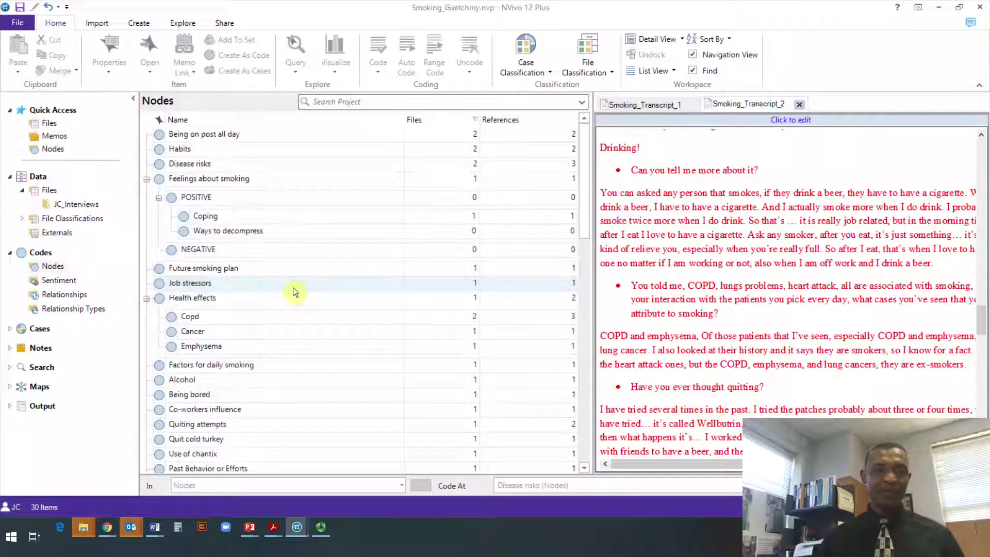
pyautogui.click(157, 163)
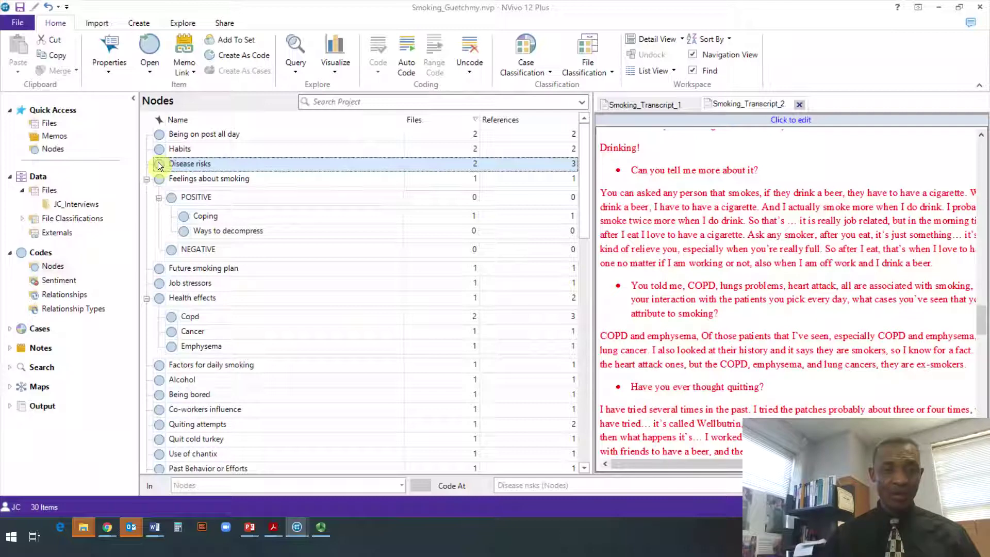
pyautogui.moveTo(157, 162); pyautogui.dragTo(173, 249)
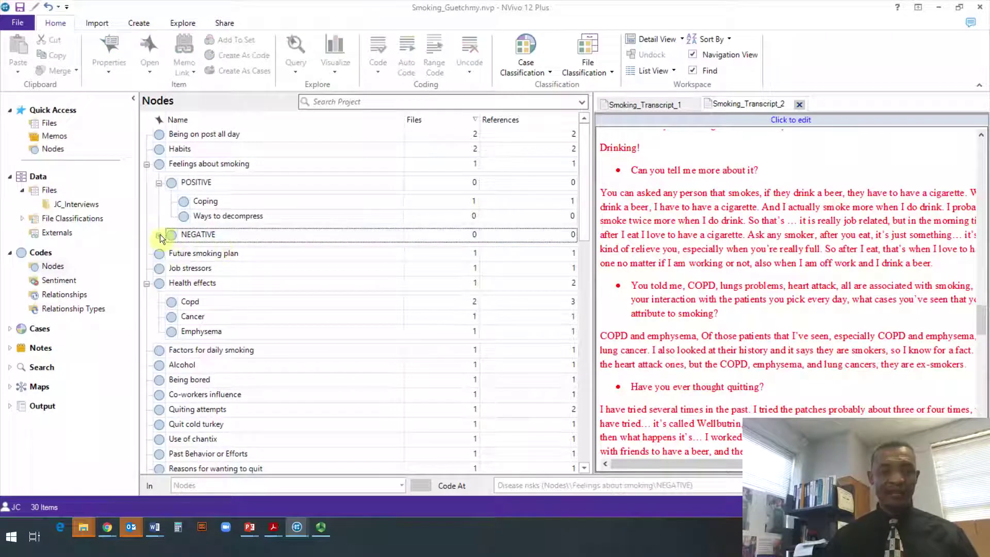
pyautogui.click(159, 235)
pyautogui.moveTo(192, 192); pyautogui.dragTo(170, 167)
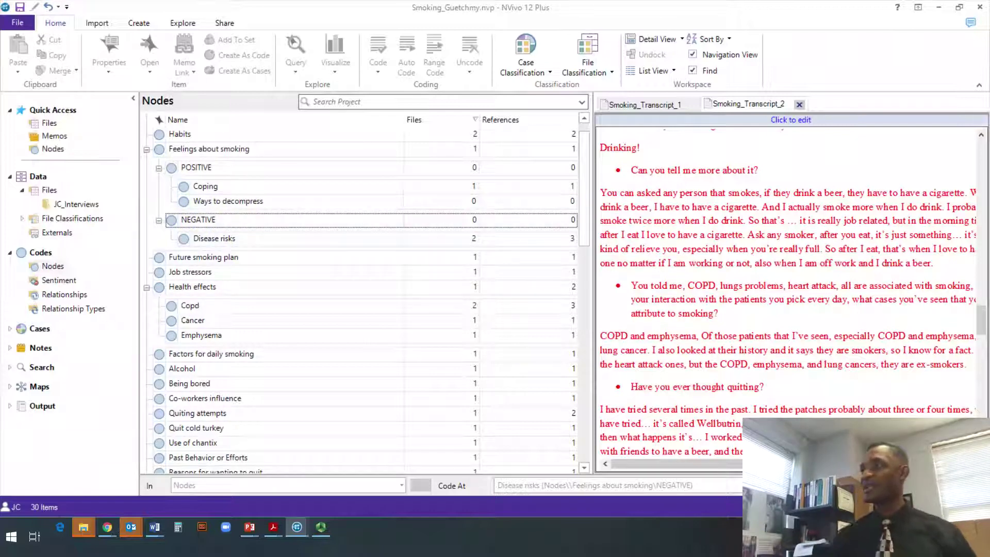
# - Move the Guilt node under NEGATIVE, next to Disease risks
pyautogui.scroll(-5, 246, 319)
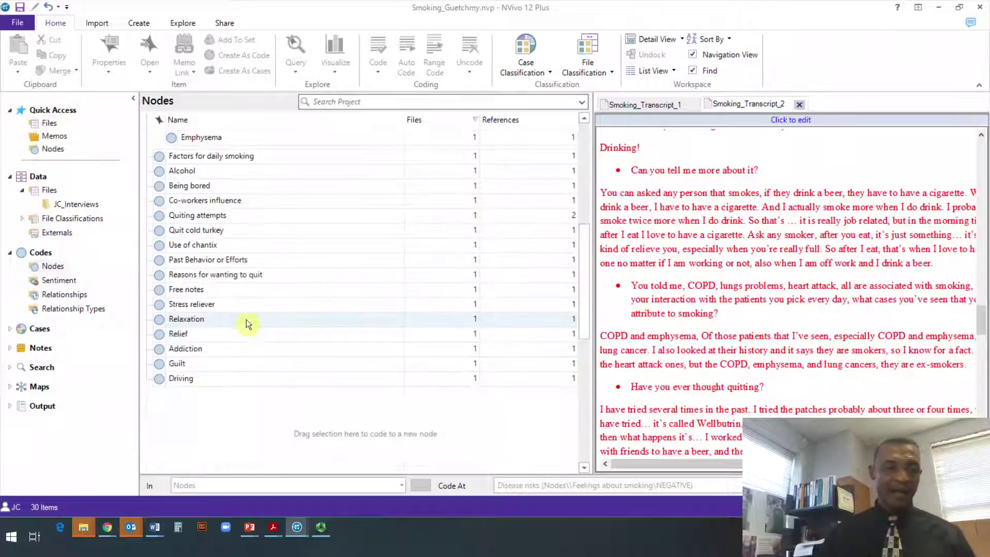
pyautogui.click(159, 363)
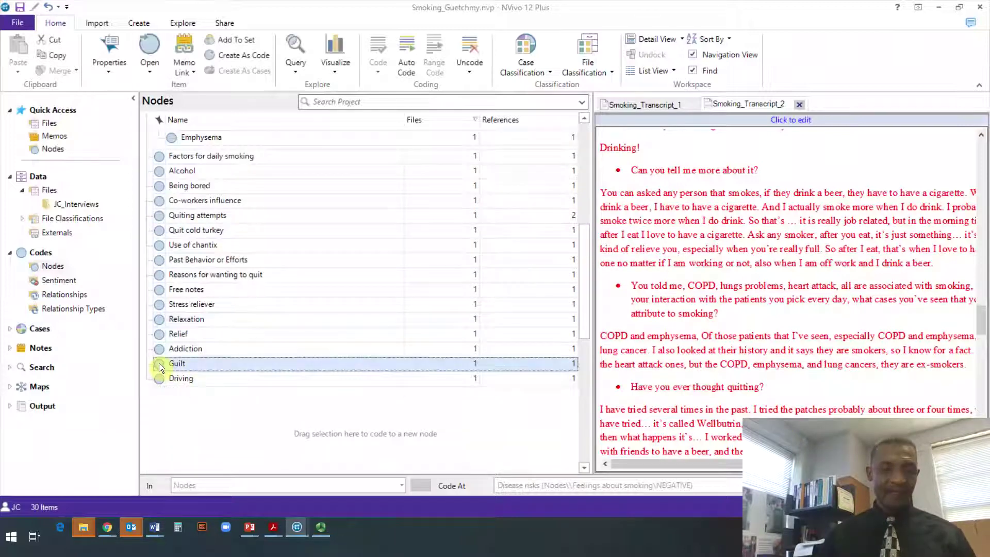
pyautogui.scroll(1, 159, 364)
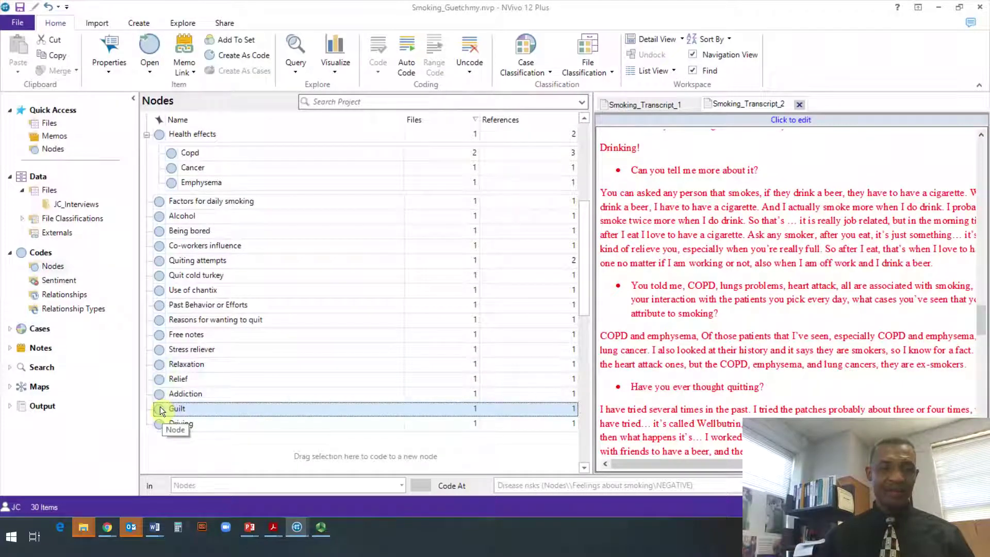
pyautogui.moveTo(159, 408); pyautogui.dragTo(170, 237)
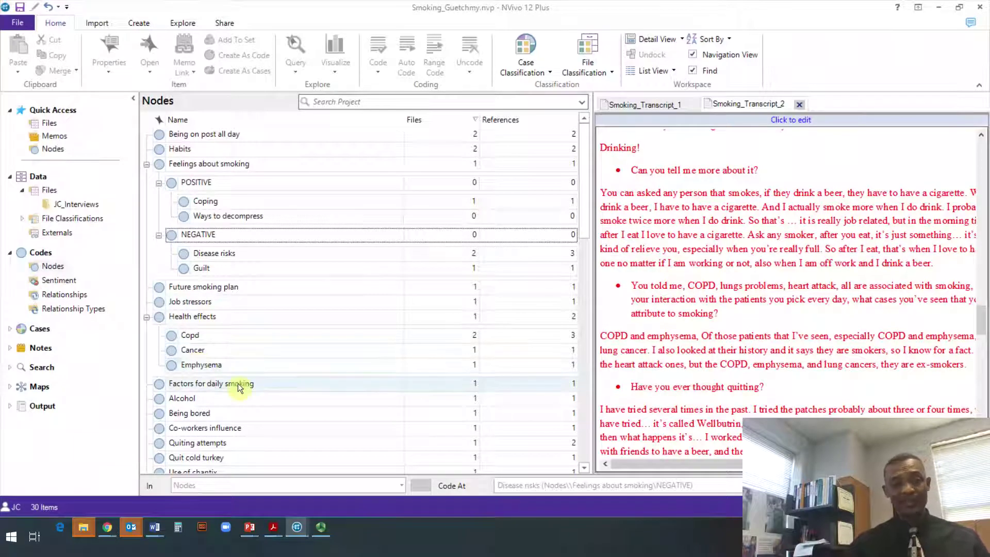
# - Re-expand Health effects and Feelings about smoking to reveal POSITIVE, NEGATIVE and their subnodes
pyautogui.click(148, 164)
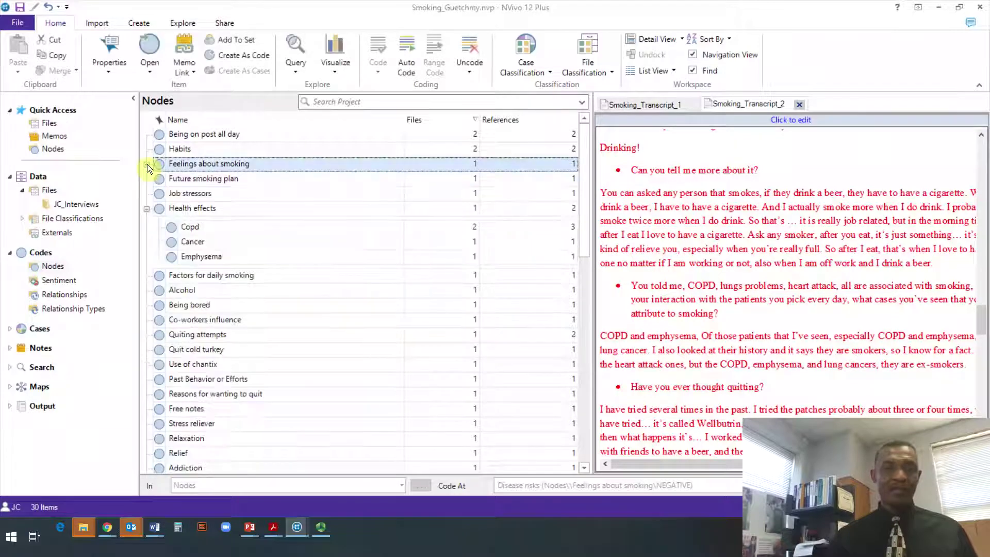
pyautogui.click(146, 208)
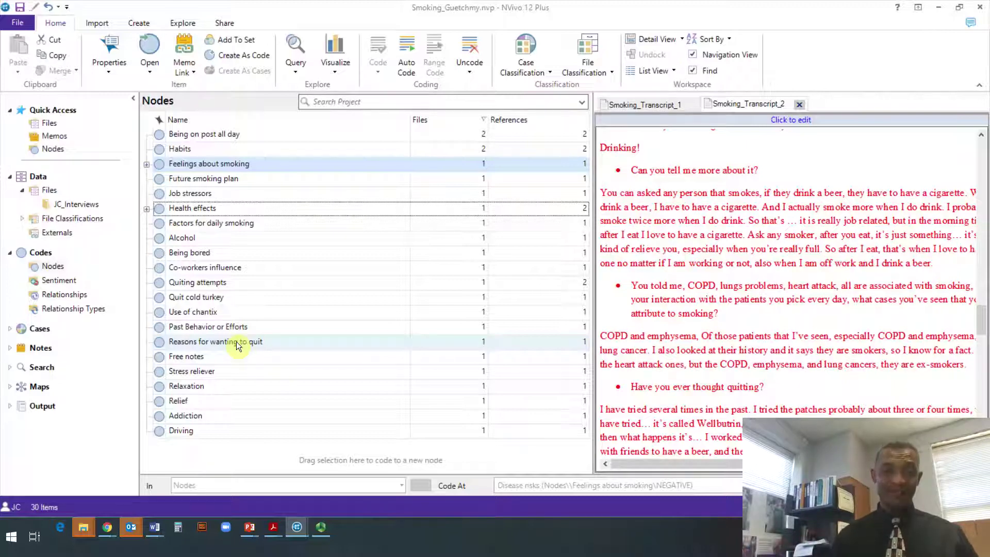
pyautogui.click(145, 208)
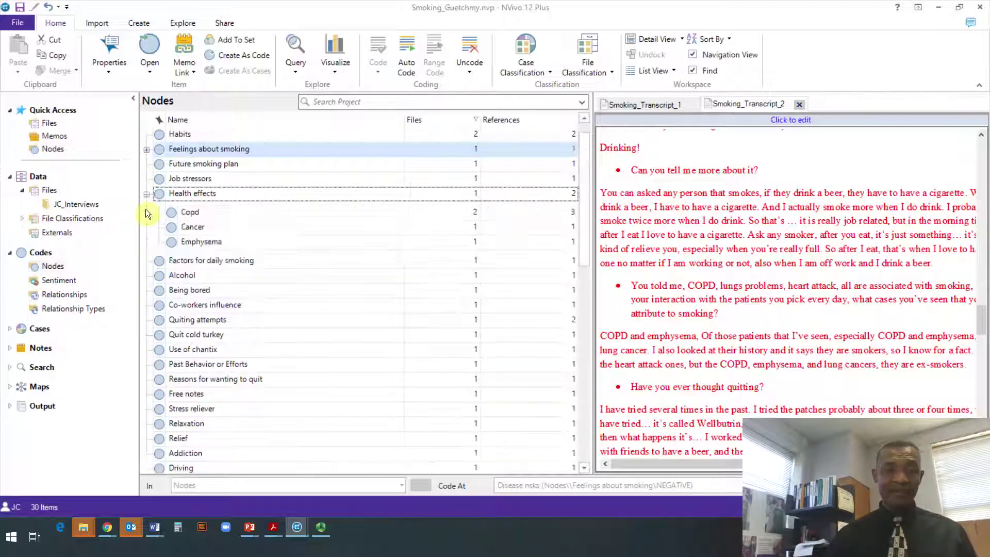
pyautogui.click(148, 149)
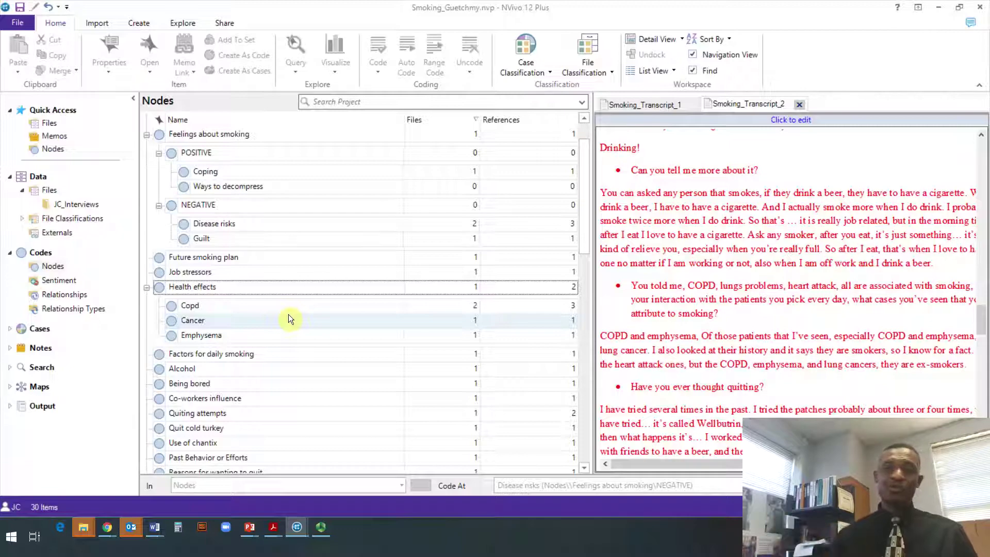
# - Code the 'Smoking is a hard habit' transcript paragraph at Guilt, bringing it to 2 references
pyautogui.scroll(-4, 814, 217)
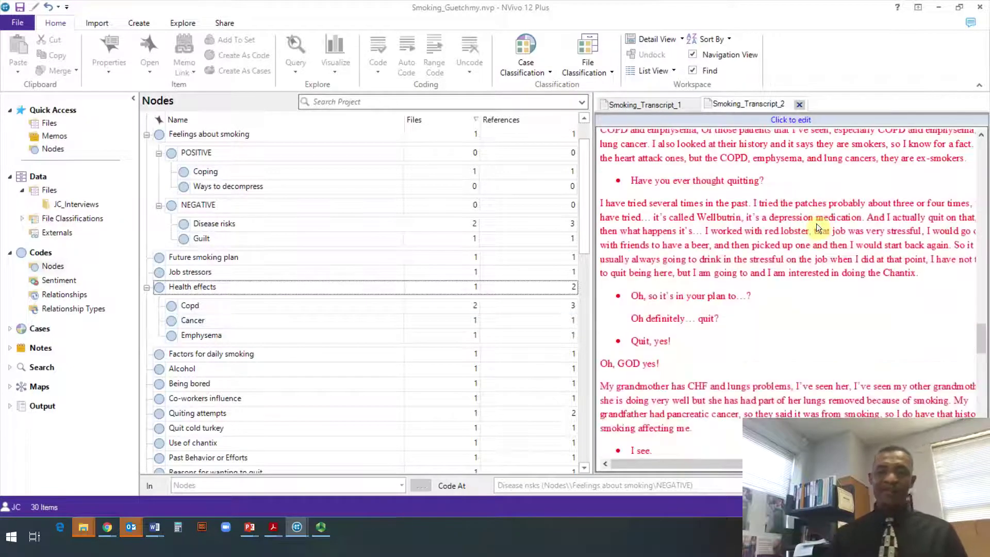
pyautogui.scroll(3, 816, 224)
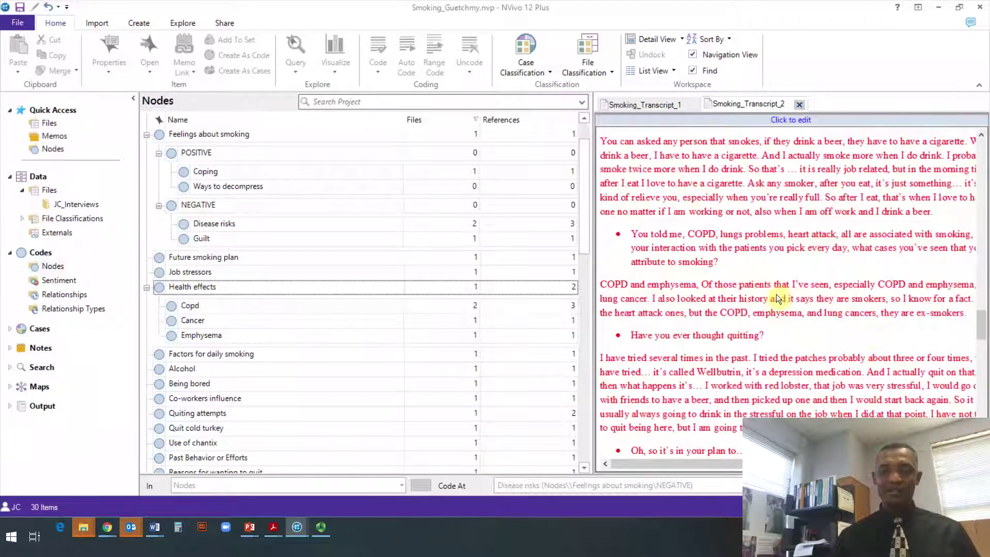
pyautogui.scroll(-5, 775, 293)
pyautogui.scroll(-2, 773, 298)
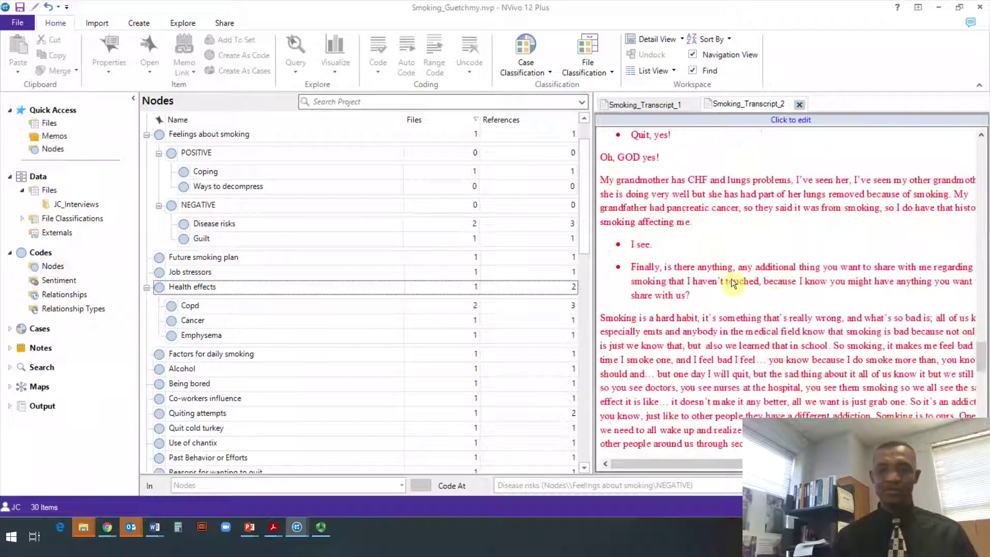
pyautogui.scroll(-3, 727, 272)
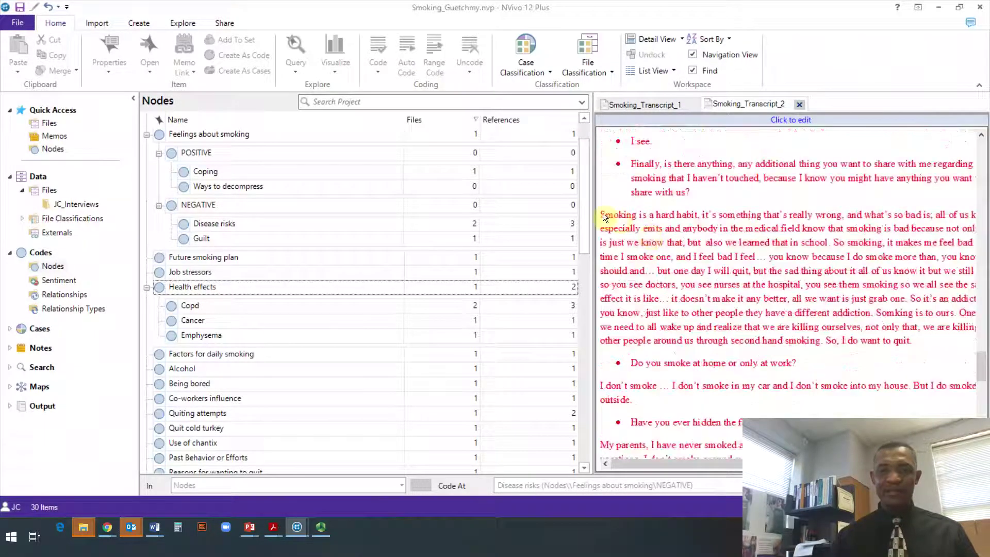
pyautogui.moveTo(601, 212); pyautogui.dragTo(918, 341)
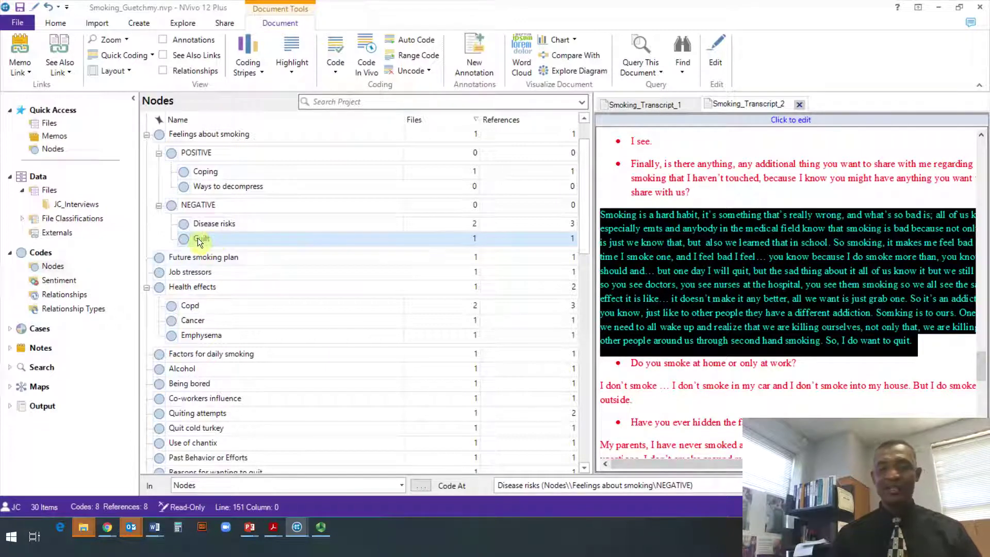
pyautogui.moveTo(197, 238); pyautogui.dragTo(197, 238)
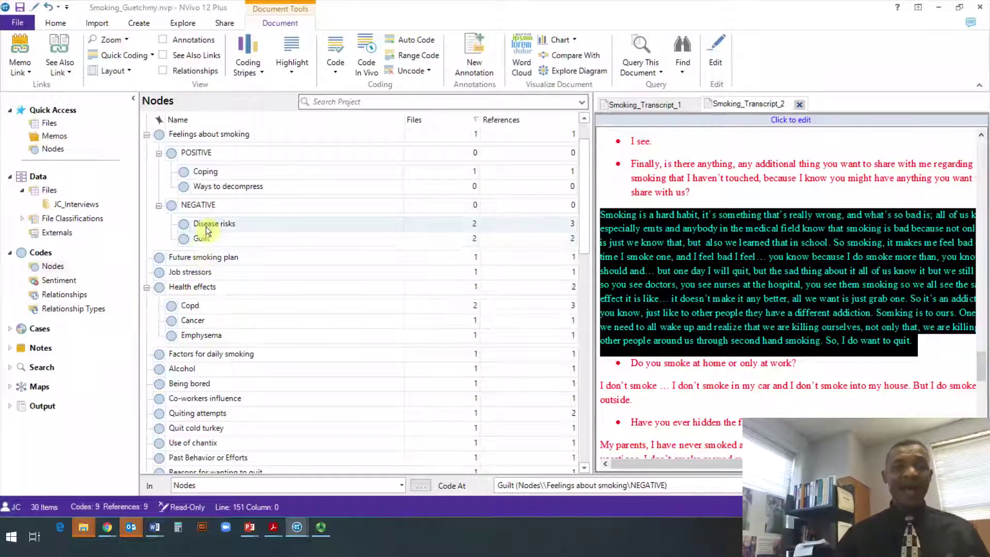
pyautogui.scroll(-1, 214, 329)
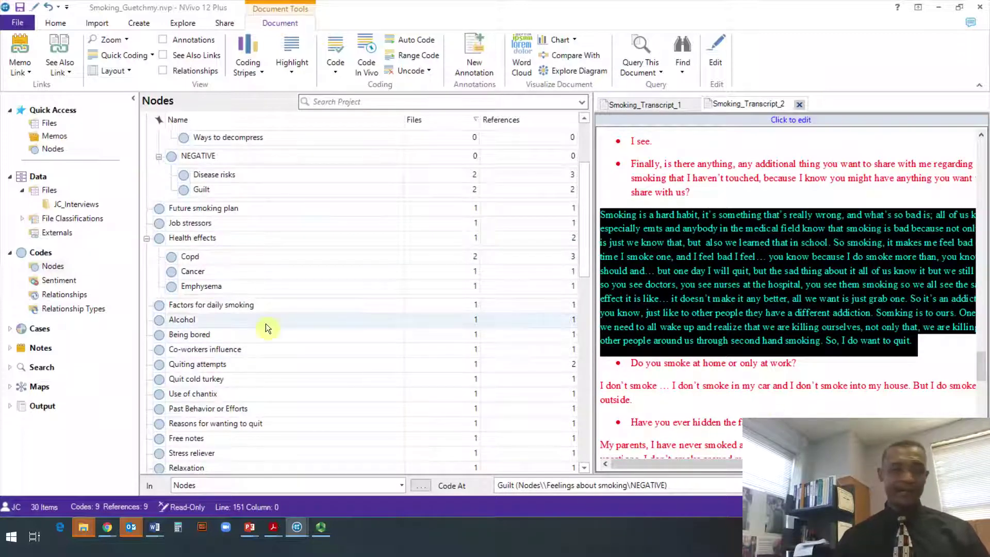
pyautogui.scroll(2, 255, 337)
pyautogui.scroll(-3, 255, 337)
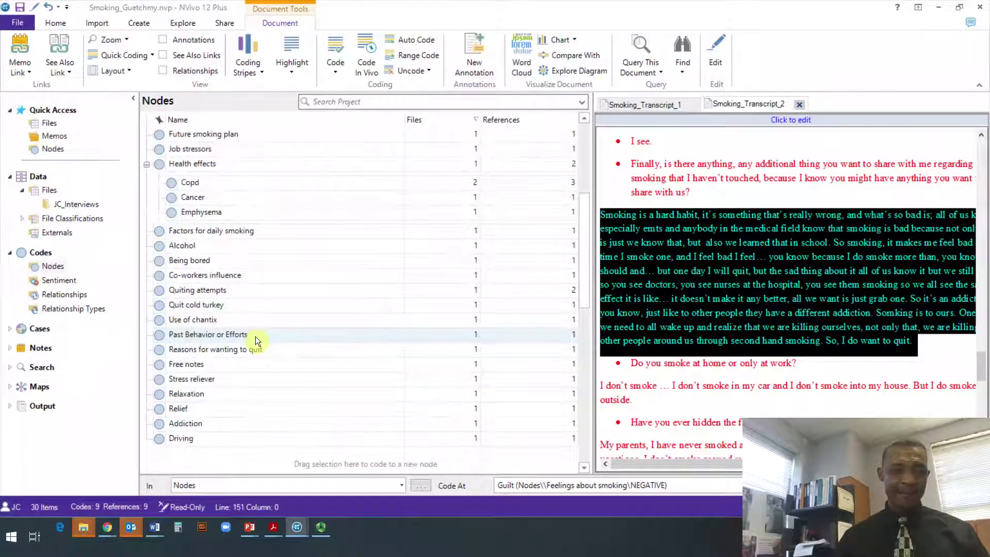
pyautogui.scroll(1, 255, 337)
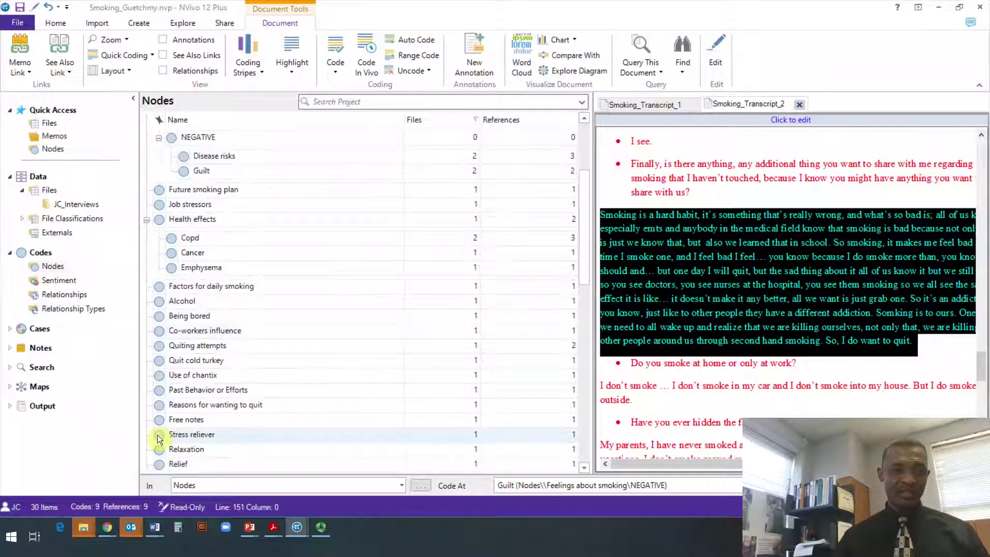
pyautogui.scroll(2, 186, 403)
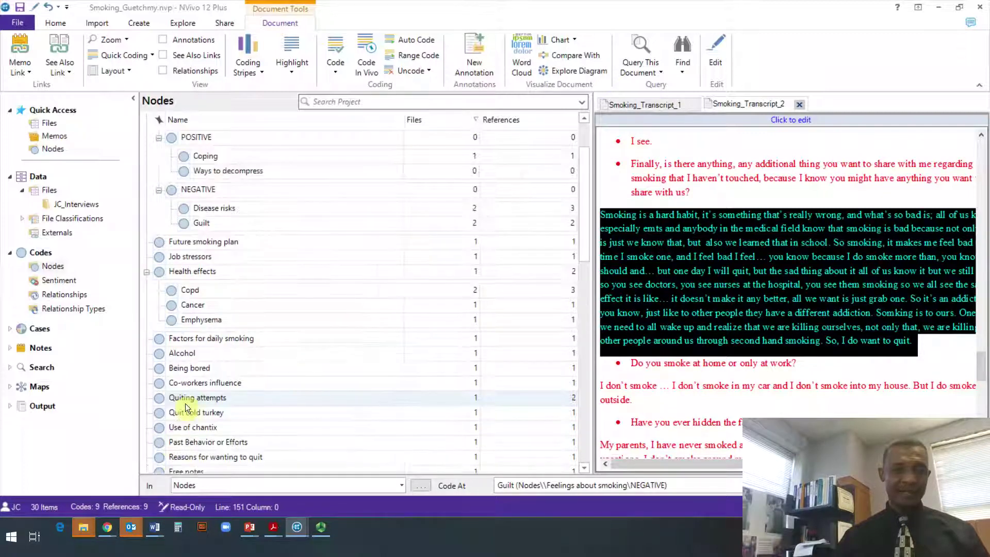
pyautogui.scroll(-2, 184, 404)
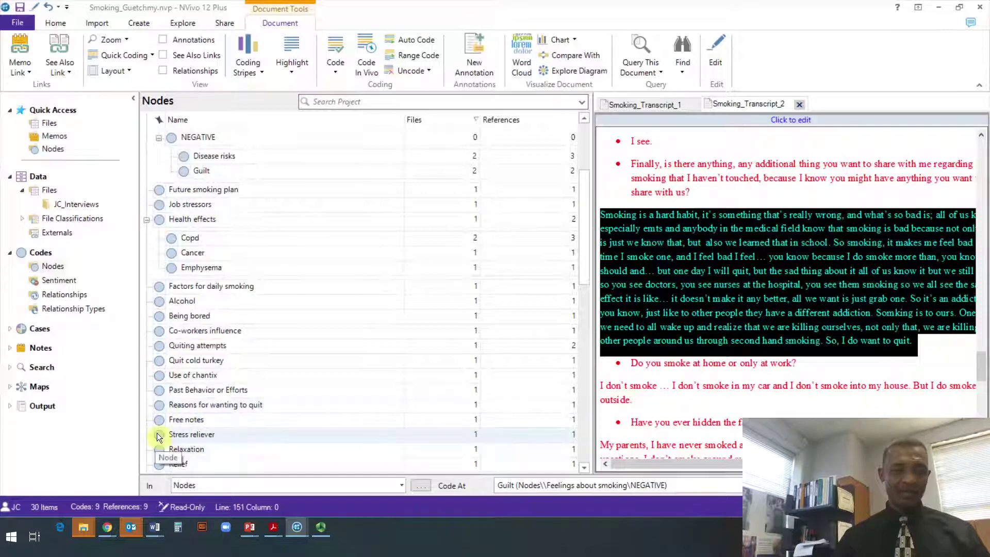
pyautogui.scroll(2, 158, 437)
pyautogui.scroll(-2, 157, 437)
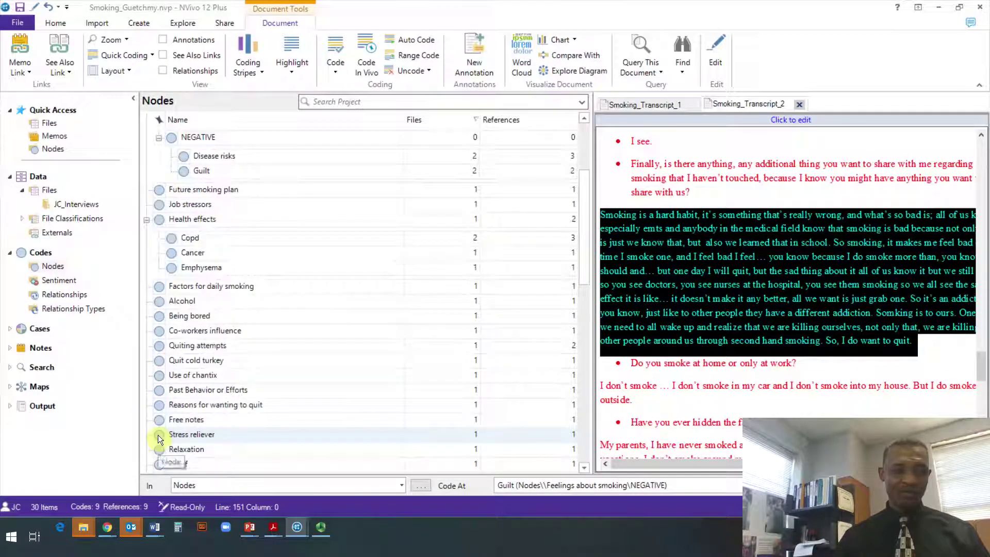
pyautogui.click(158, 435)
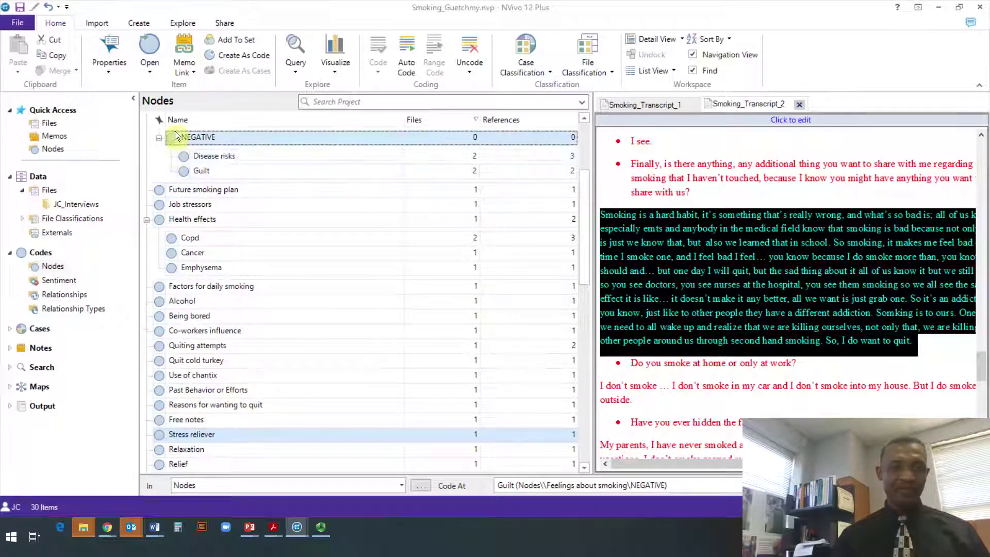
pyautogui.scroll(2, 175, 134)
pyautogui.moveTo(180, 182); pyautogui.dragTo(178, 180)
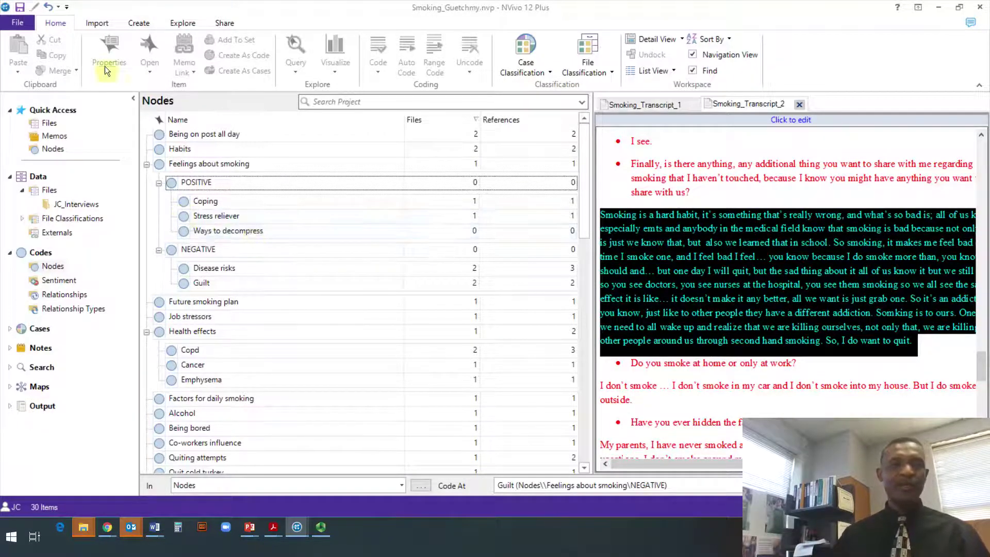
pyautogui.click(47, 7)
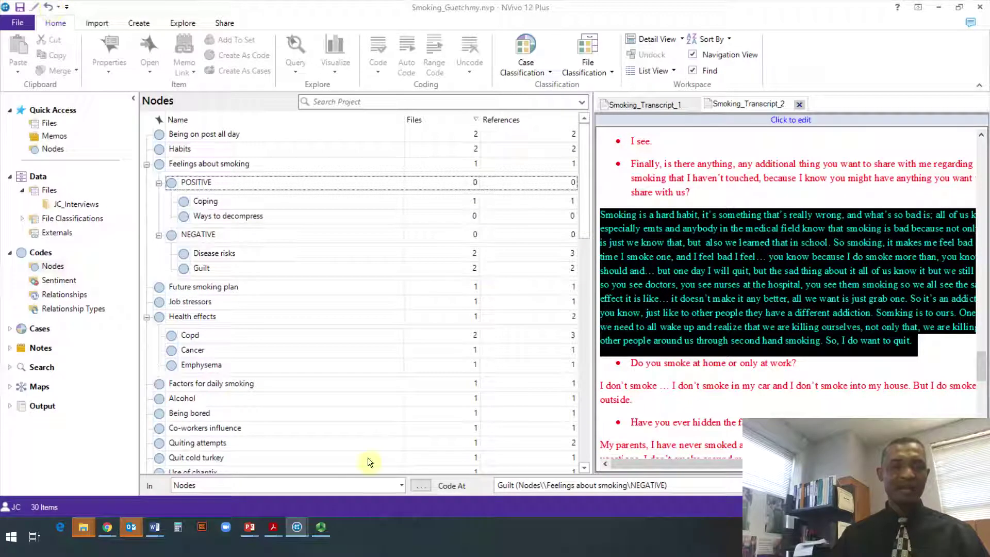
# - Move the Stress reliever node under NEGATIVE, below Disease risks and Guilt
pyautogui.scroll(-5, 185, 312)
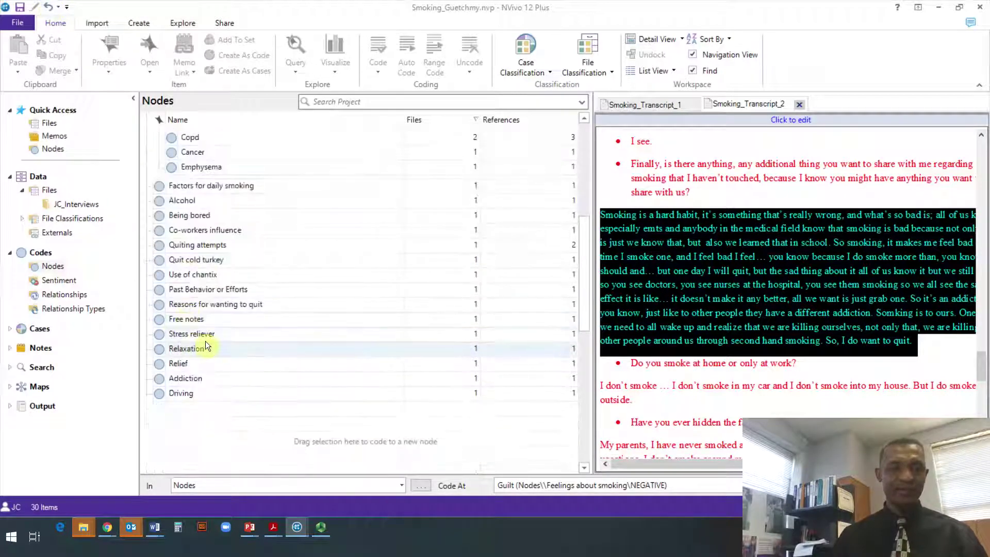
pyautogui.moveTo(158, 333)
pyautogui.mouseDown()
pyautogui.moveTo(170, 165)
pyautogui.moveTo(177, 339)
pyautogui.moveTo(166, 336)
pyautogui.mouseUp()
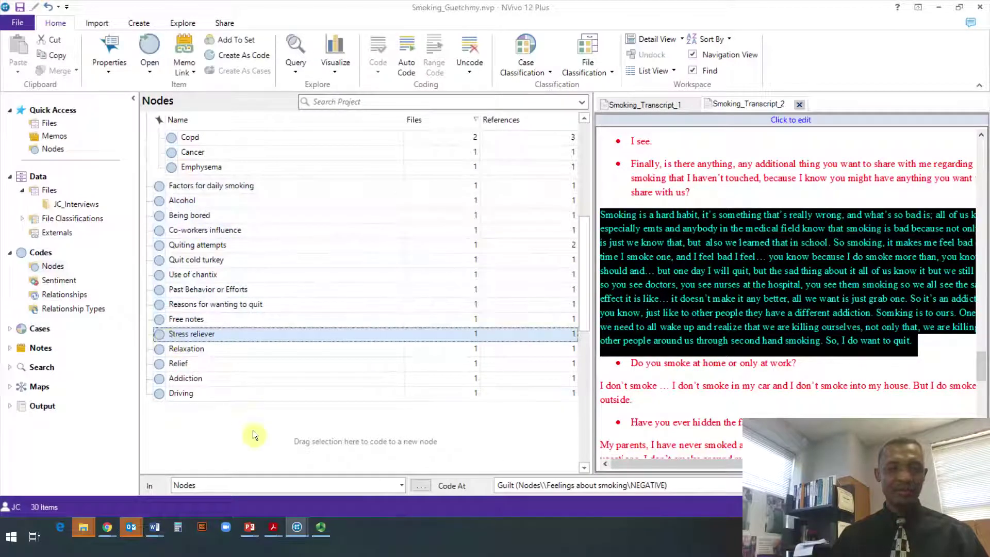
pyautogui.click(253, 430)
pyautogui.click(160, 334)
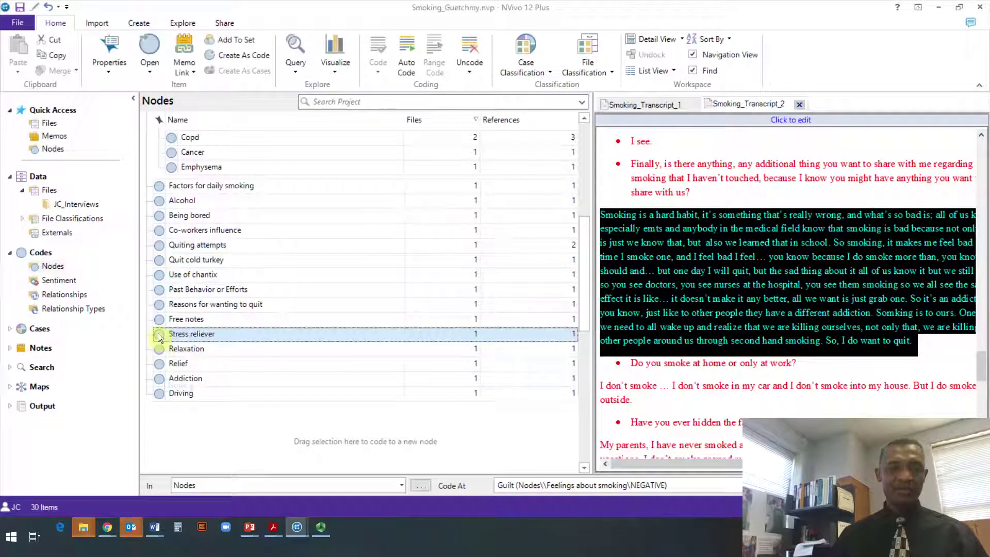
pyautogui.moveTo(157, 332); pyautogui.dragTo(175, 238)
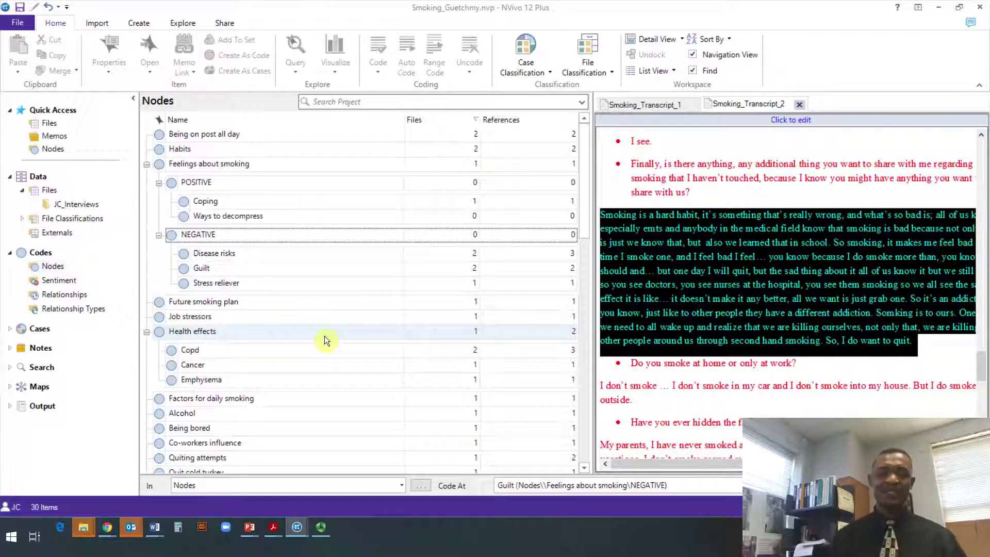
pyautogui.click(185, 285)
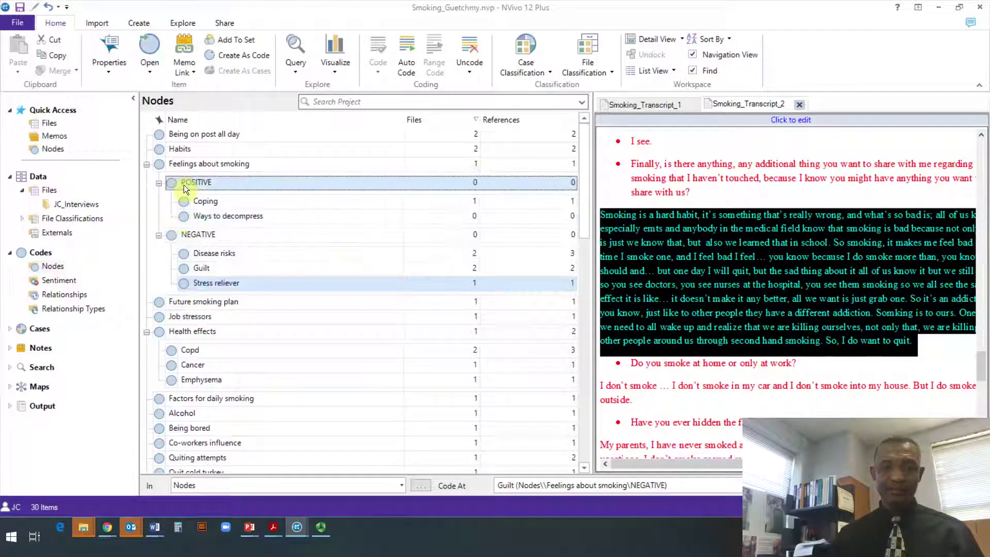
pyautogui.keyDown('ctrl'); pyautogui.click(201, 268); pyautogui.keyUp('ctrl')
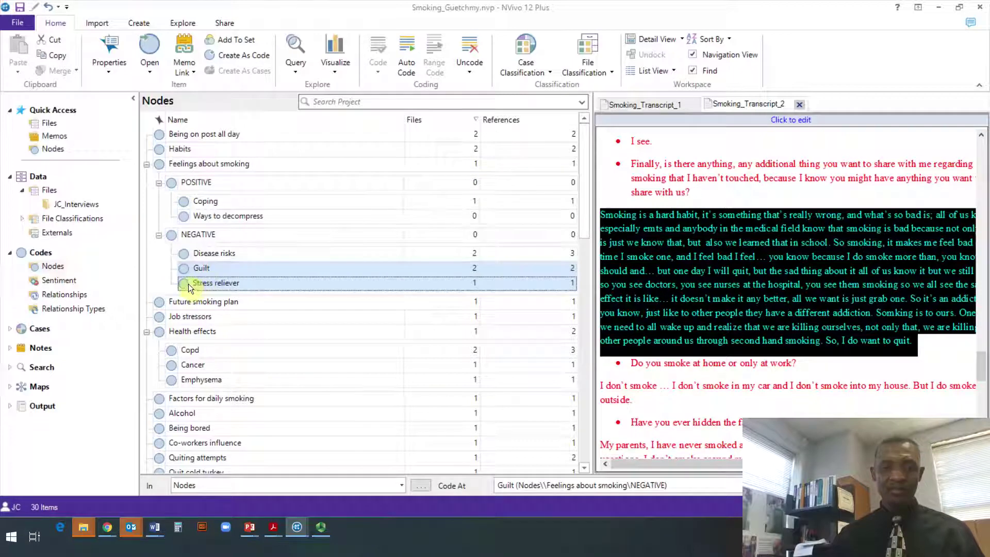
pyautogui.click(192, 285)
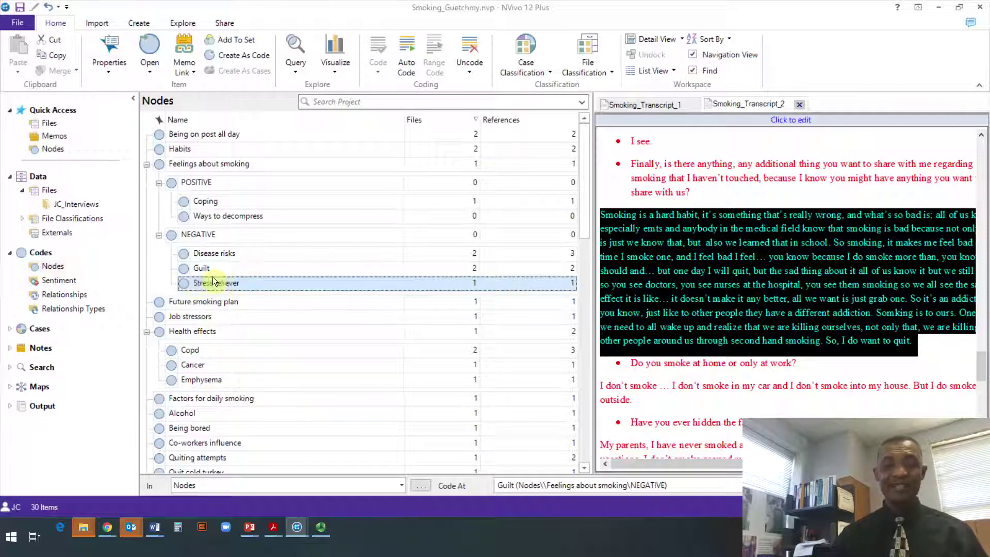
pyautogui.rightClick(184, 281)
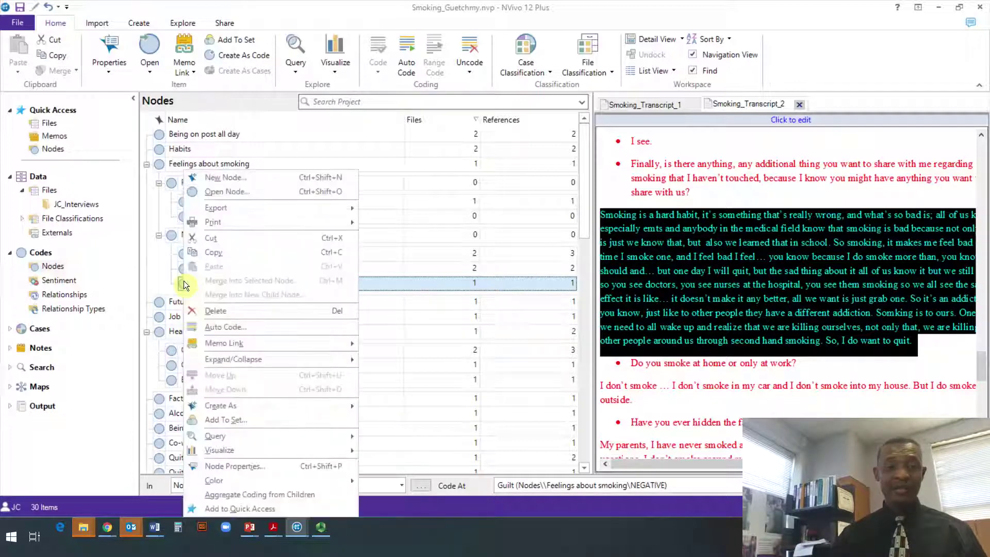
pyautogui.click(214, 310)
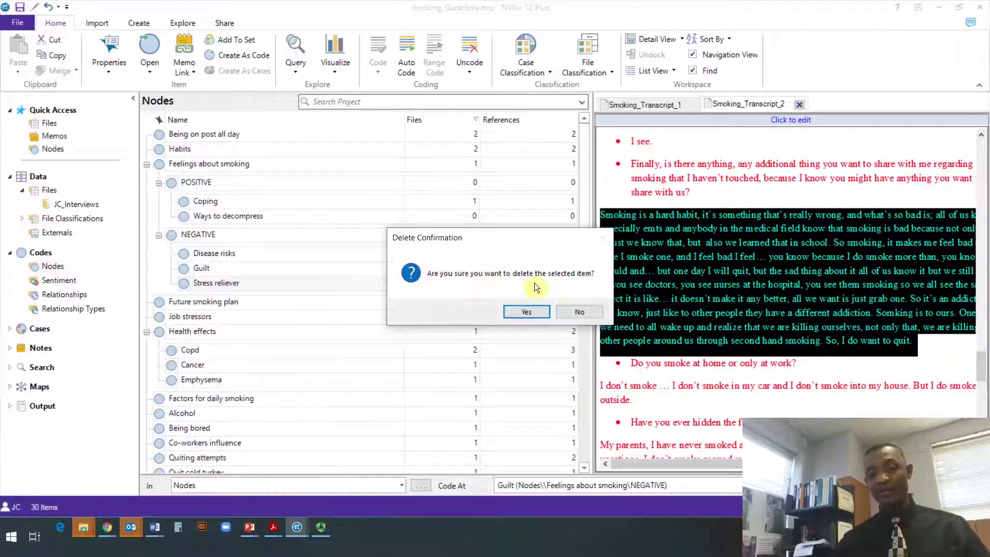
pyautogui.click(580, 311)
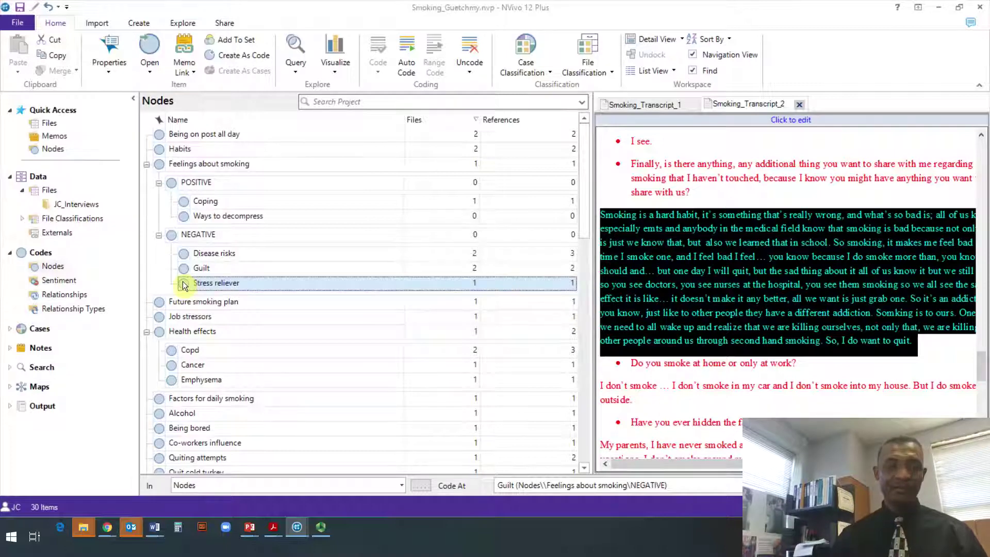
# - Move Stress reliever from NEGATIVE to POSITIVE, alongside Coping and Ways to decompress
pyautogui.moveTo(183, 281); pyautogui.dragTo(182, 180)
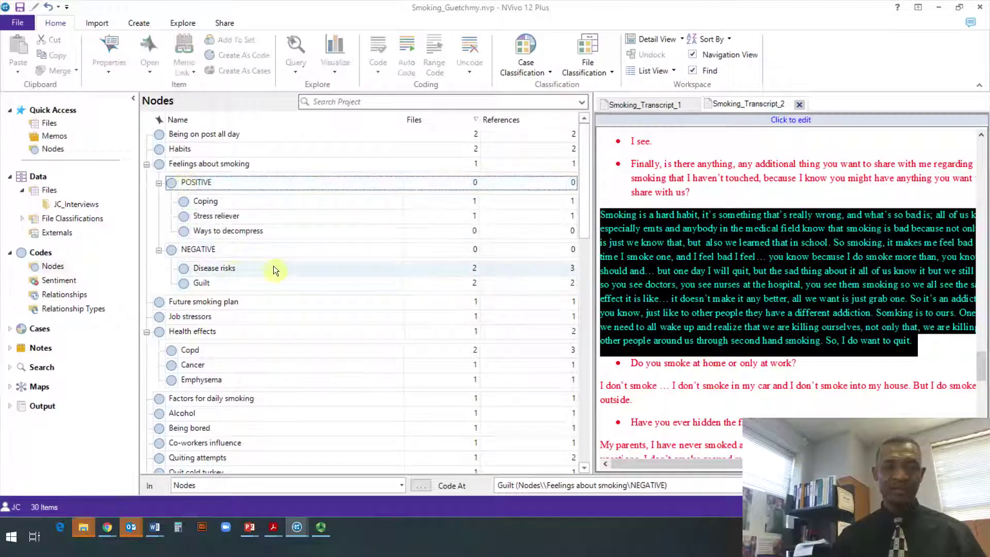